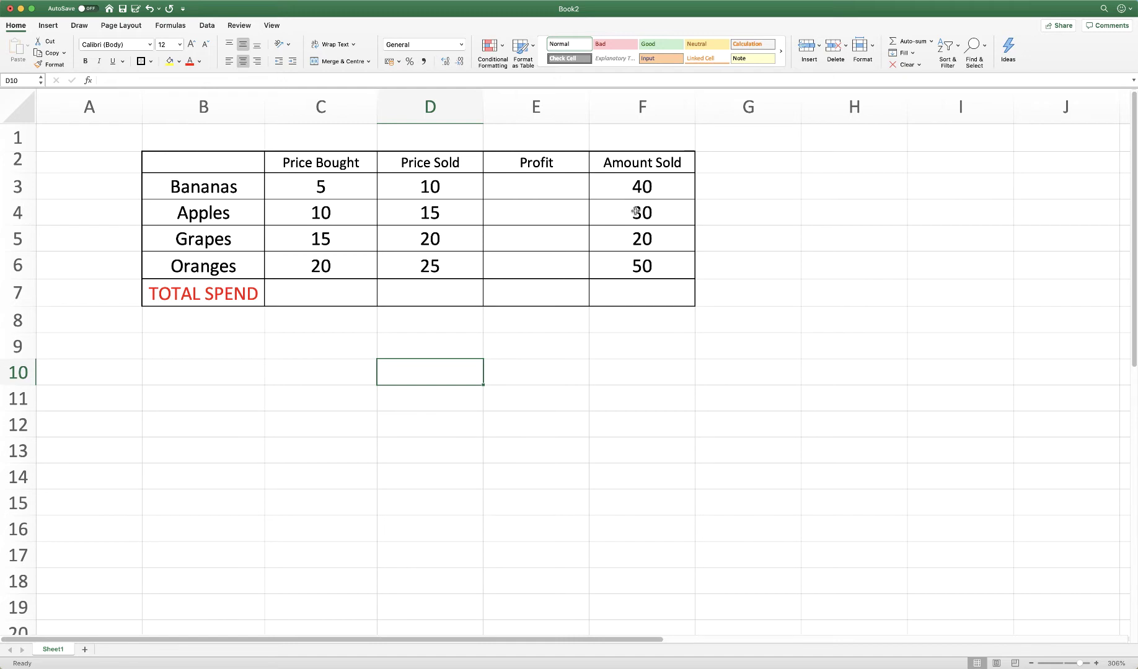
Fill cell C9 yellow, then select column C and row 9 before returning to C9.
left_click(365, 346)
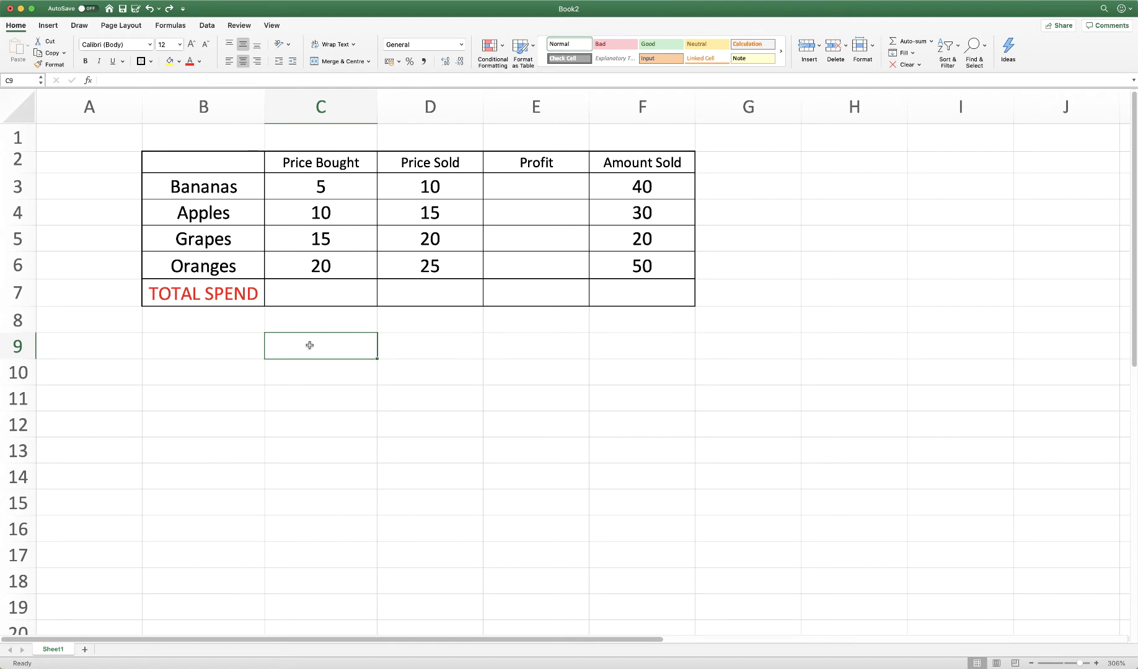
left_click(170, 61)
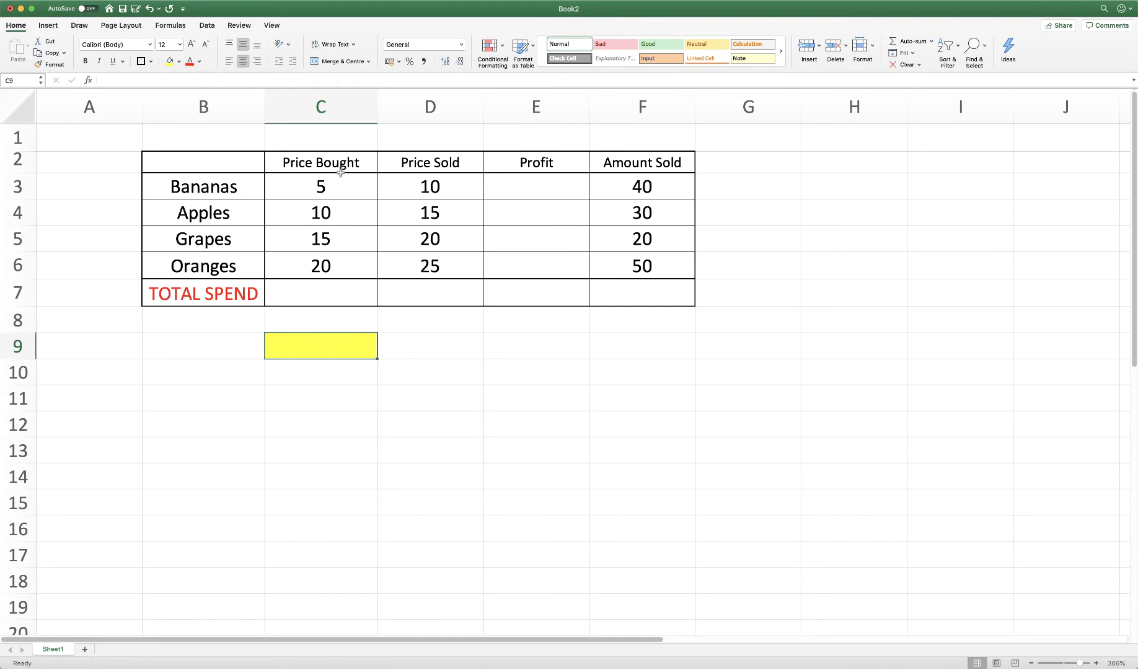
left_click(331, 104)
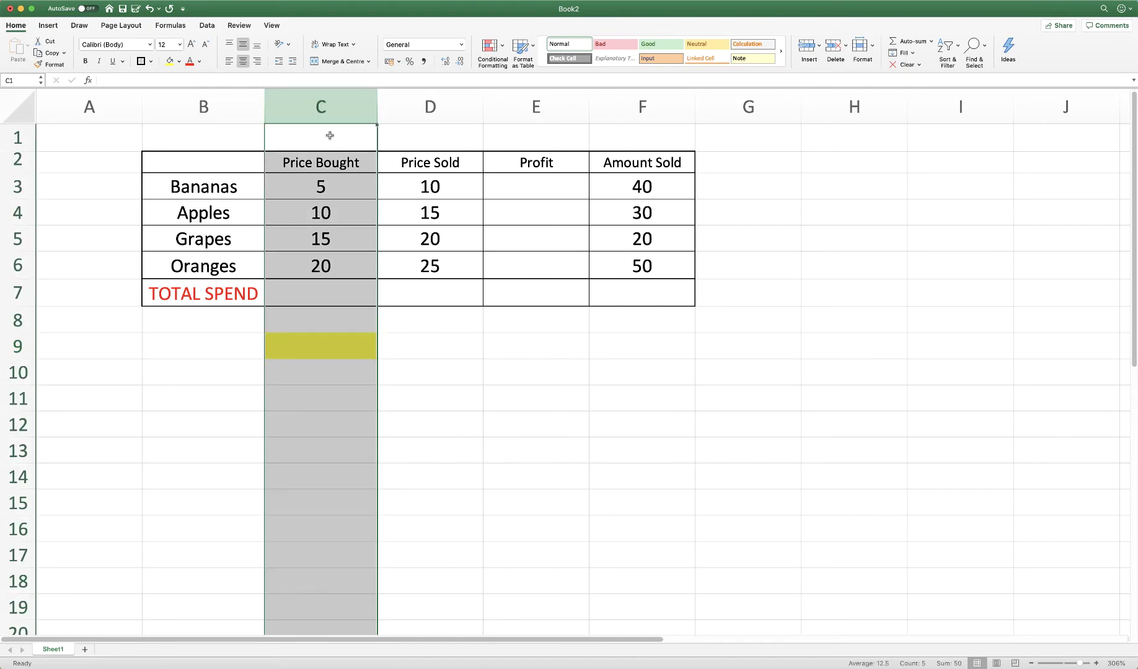
left_click(24, 346)
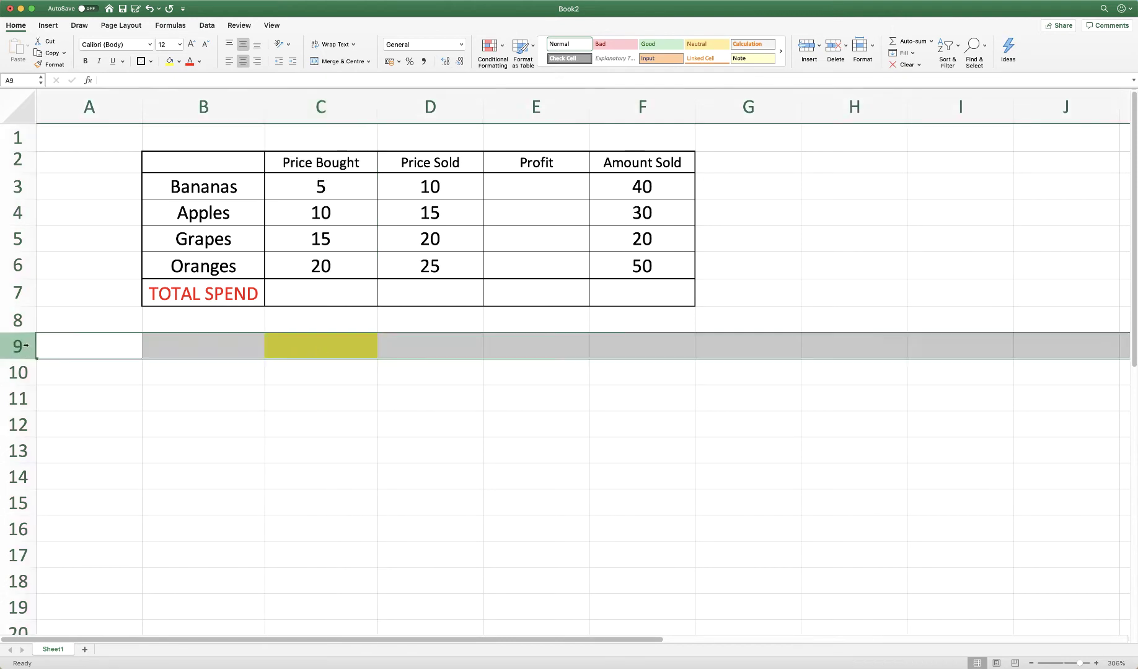
left_click(319, 344)
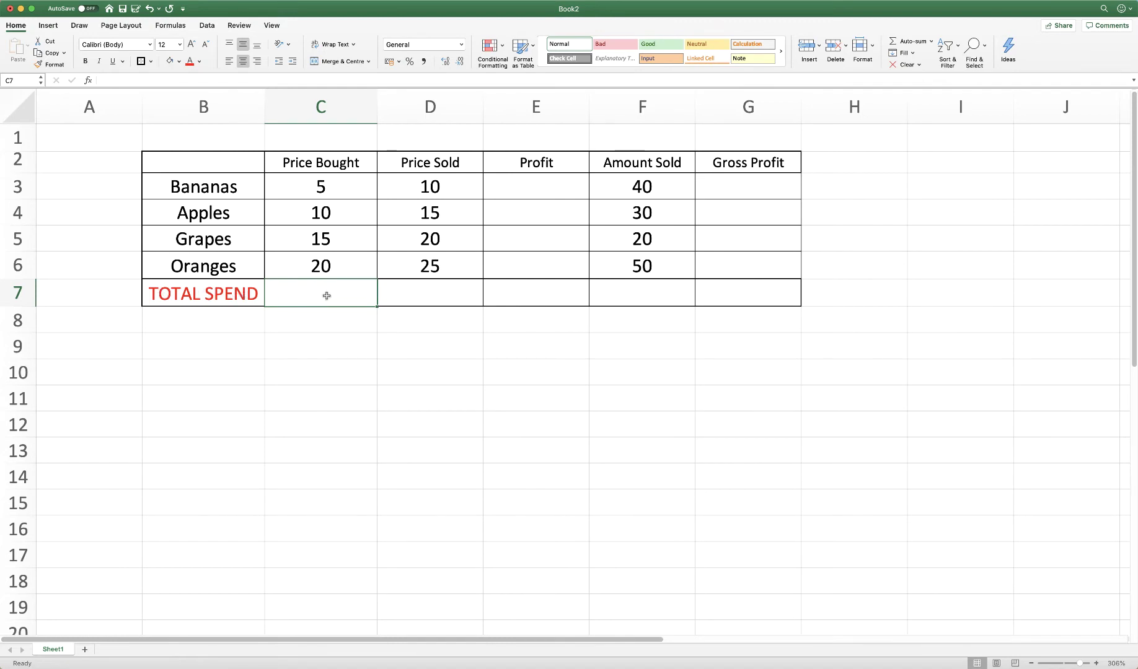
Move the cell selection one cell right and one cell down.
key("Right")
key("Down")
key("Down")
key("Down")
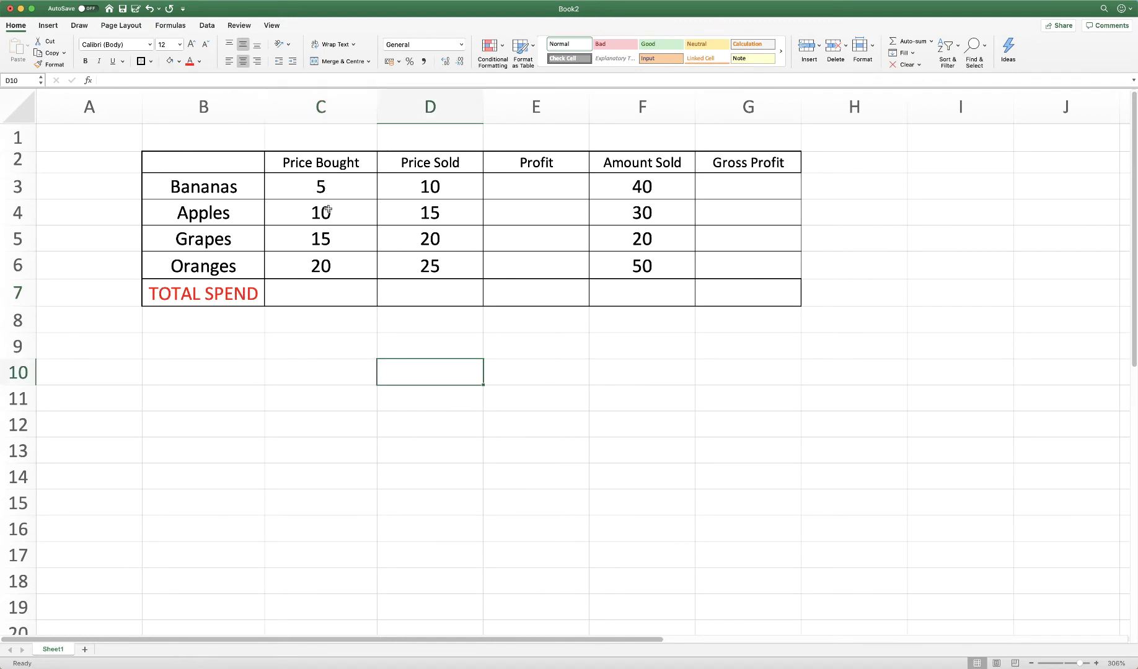
Enter =SUM(C3:C6) in C7 so the Price Bought total shows 50.
left_click(318, 293)
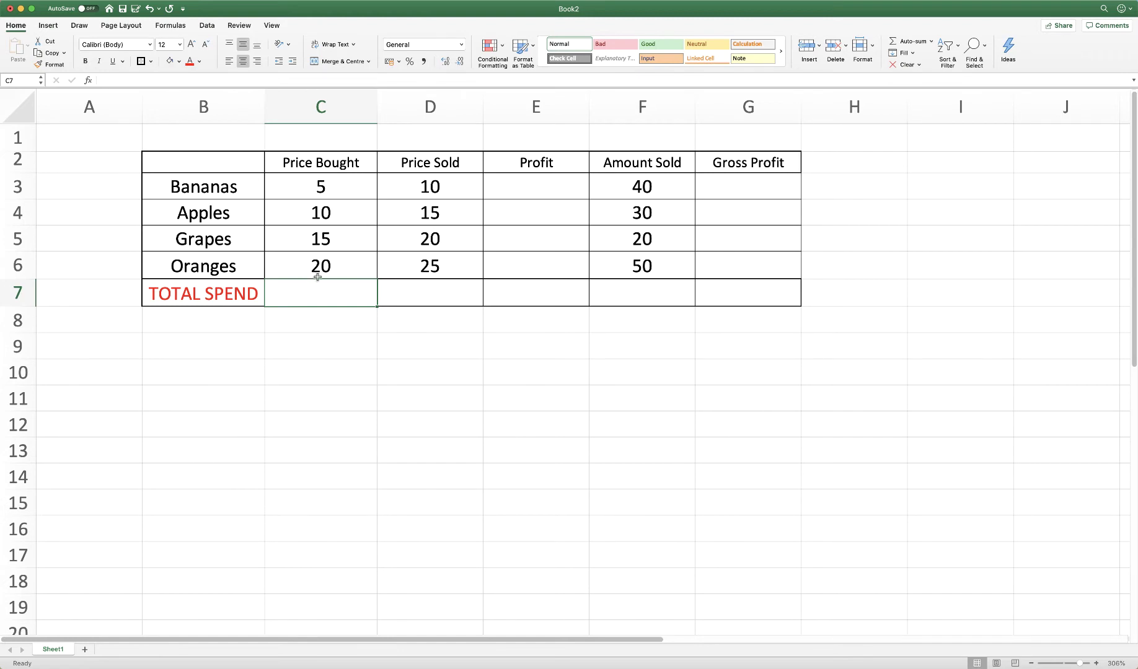
type("=")
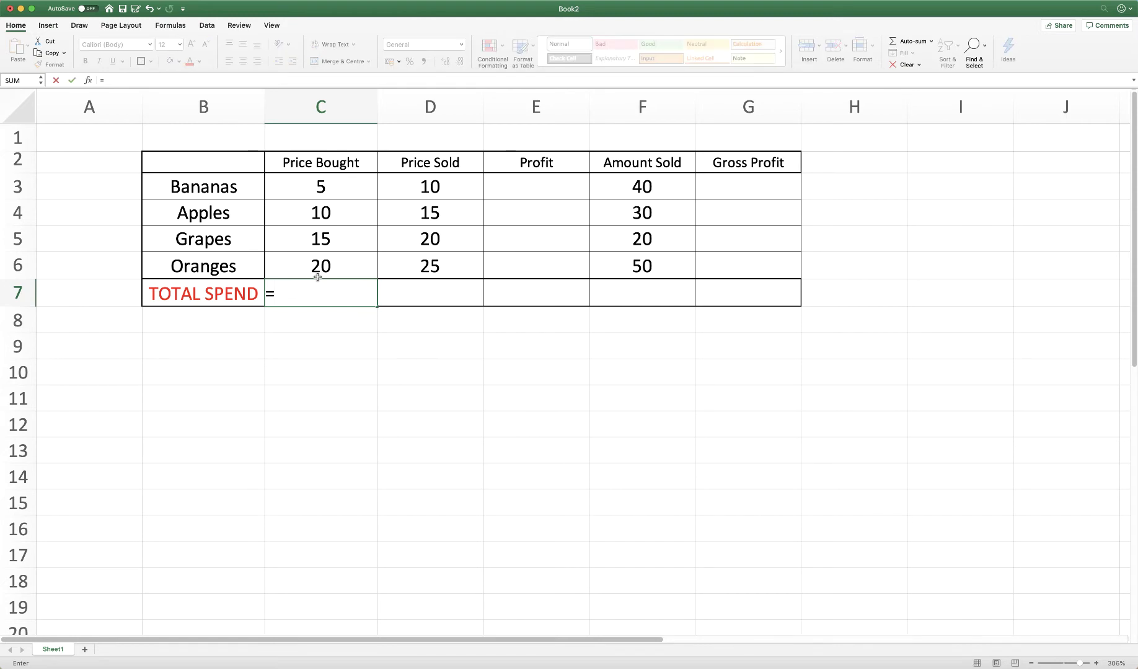
type("SUM")
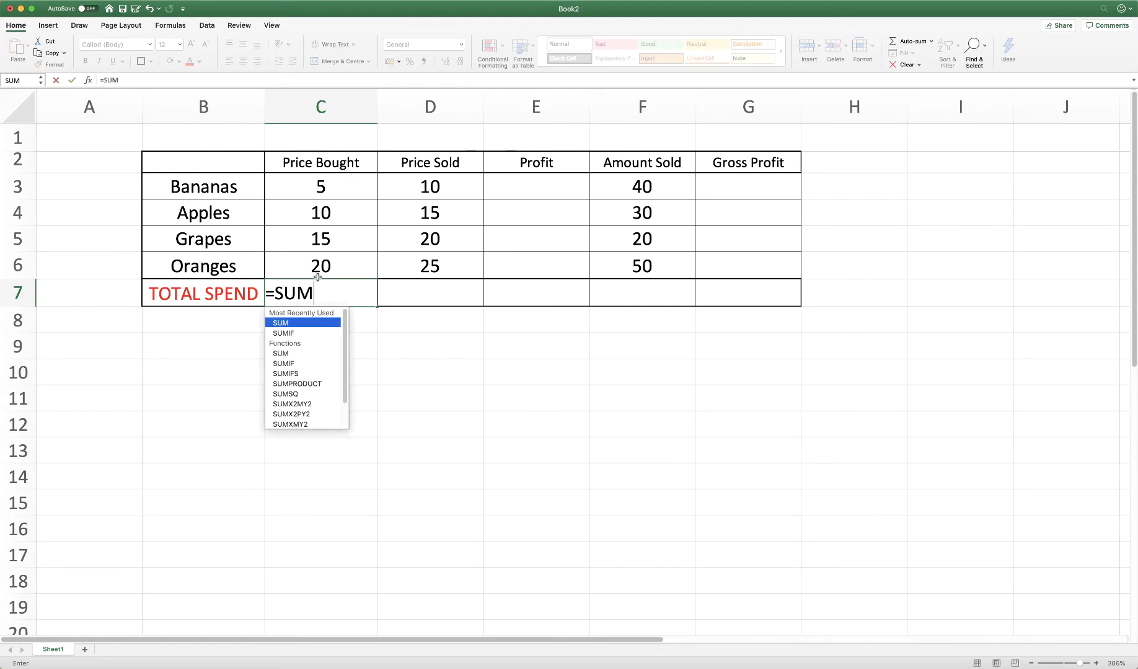
type("(")
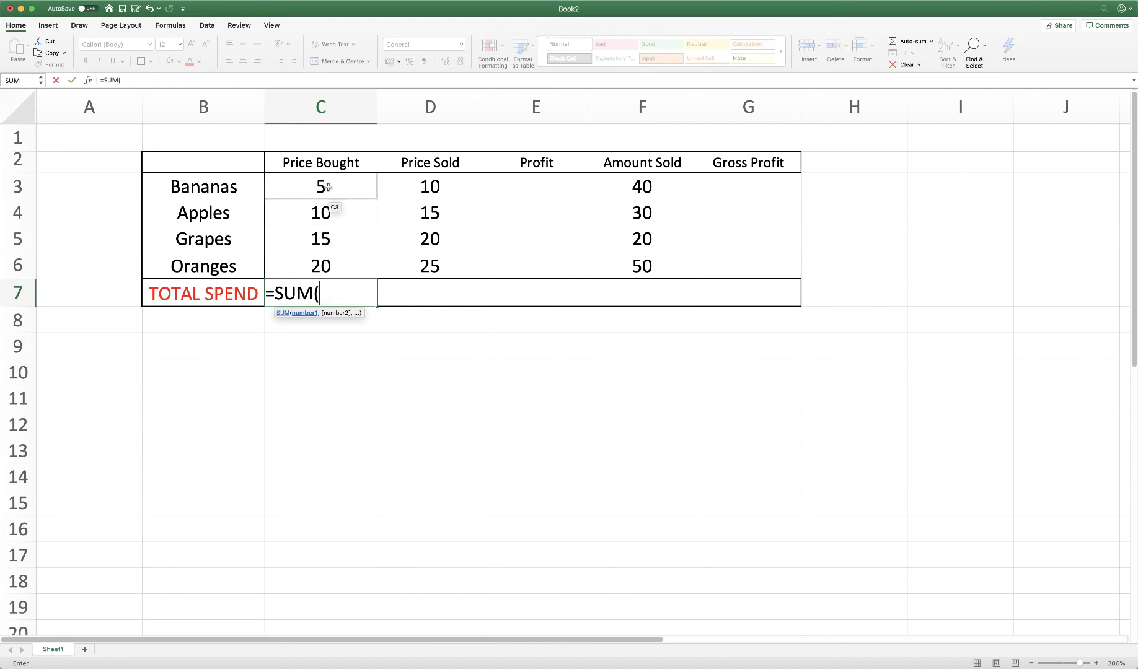
left_click(321, 188)
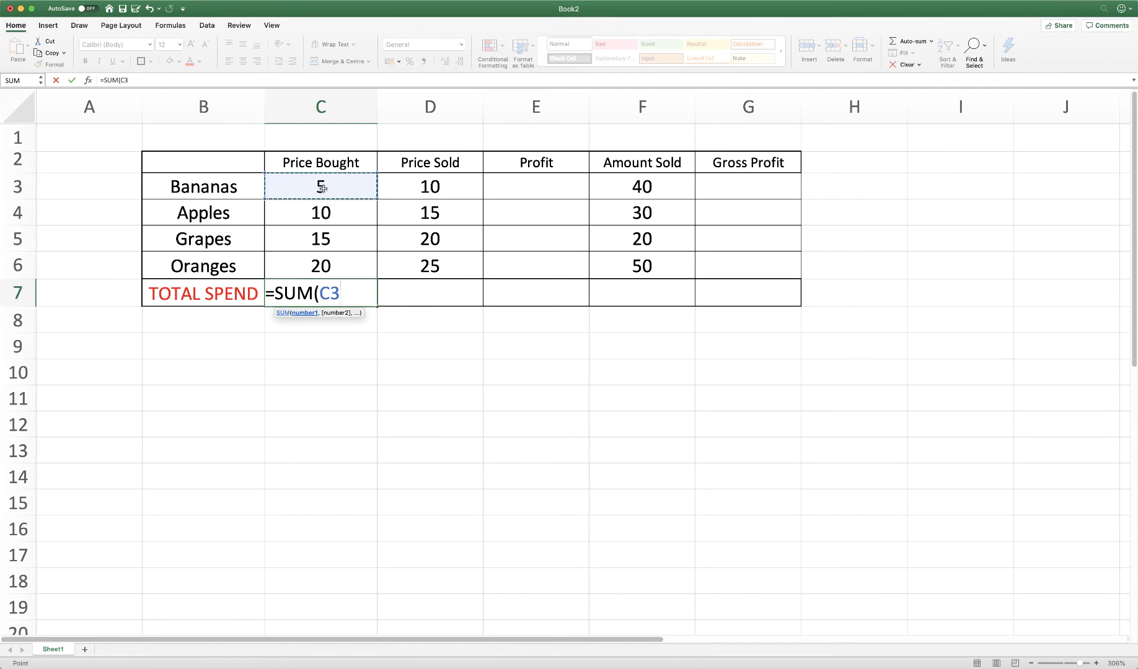
left_click(321, 267)
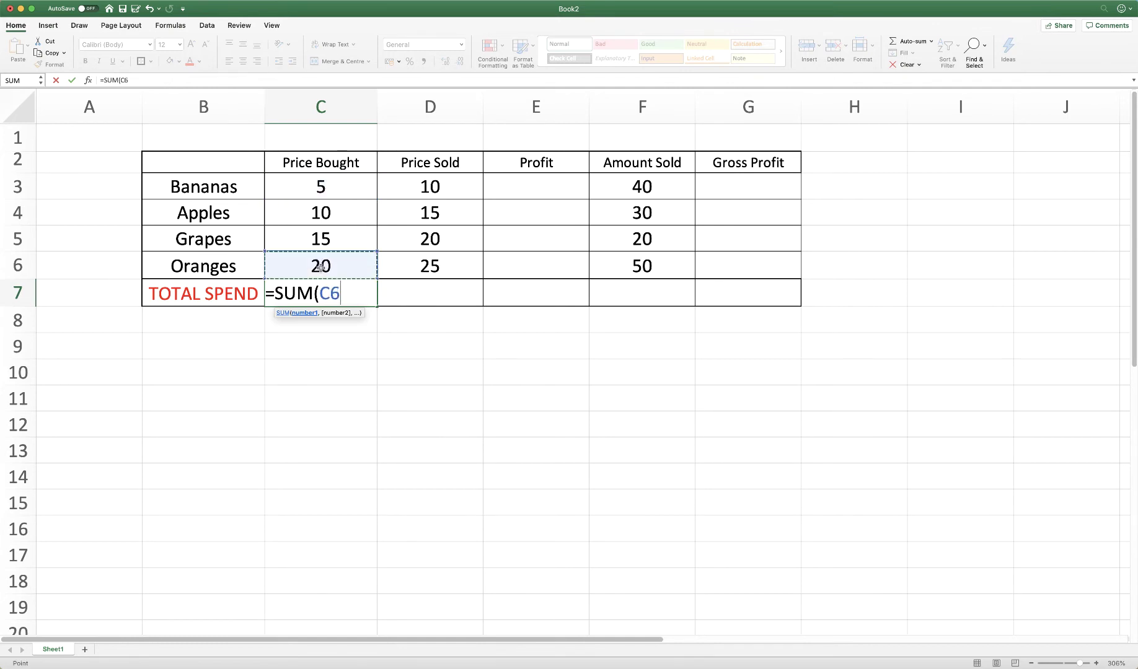
left_click(325, 187)
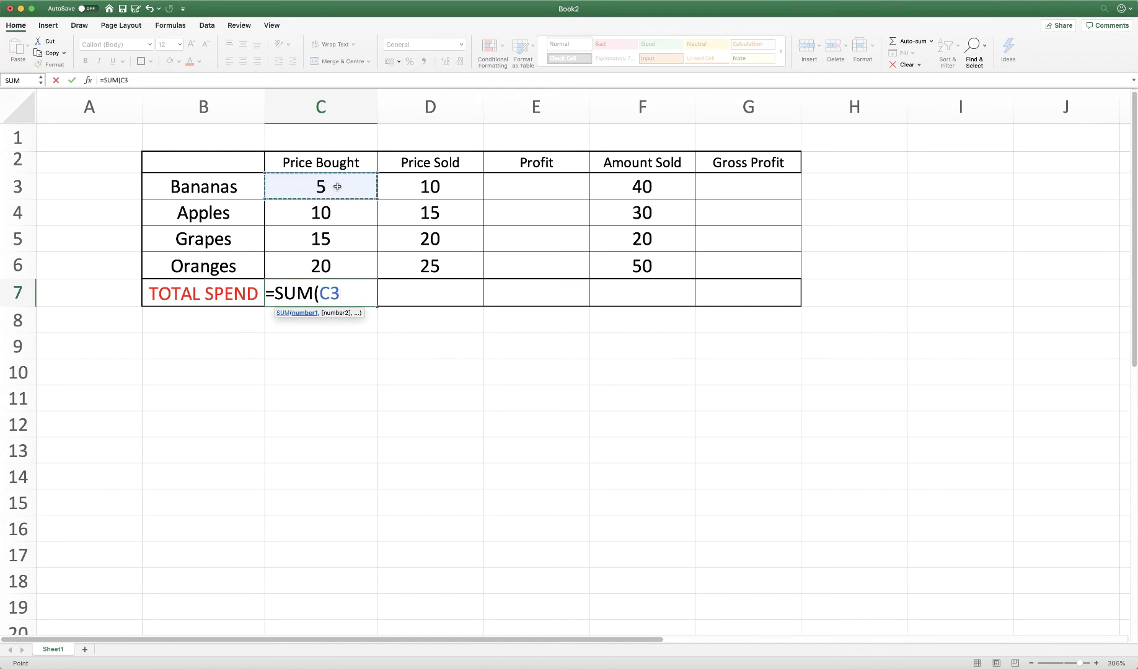
left_click_drag(335, 191, 340, 254)
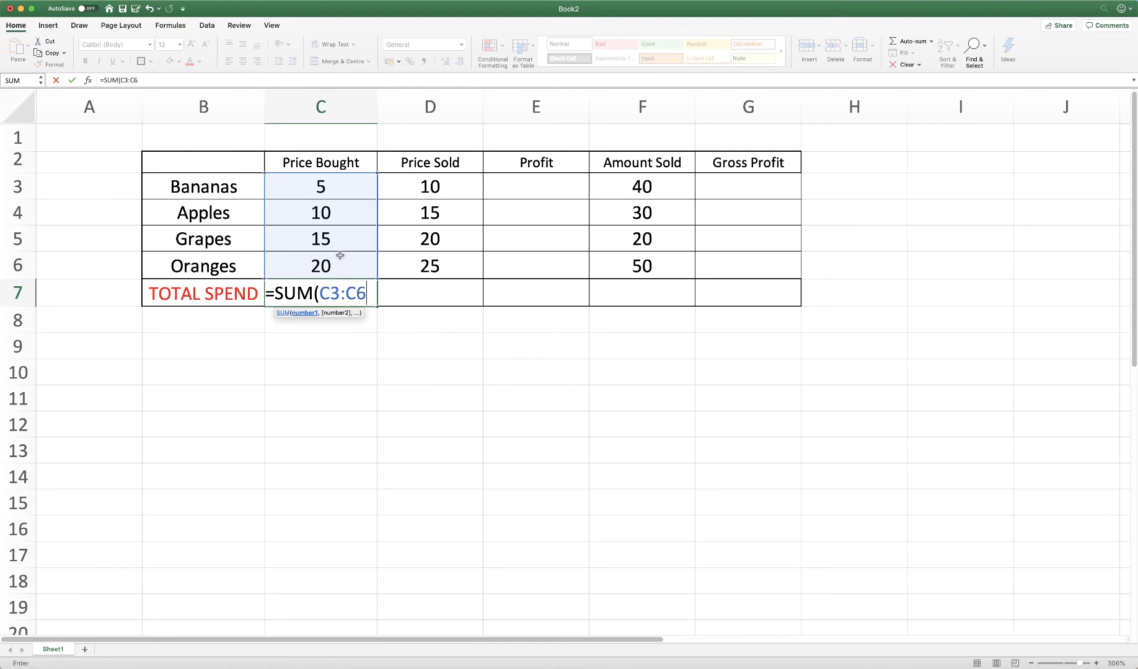
type(")")
key("Return")
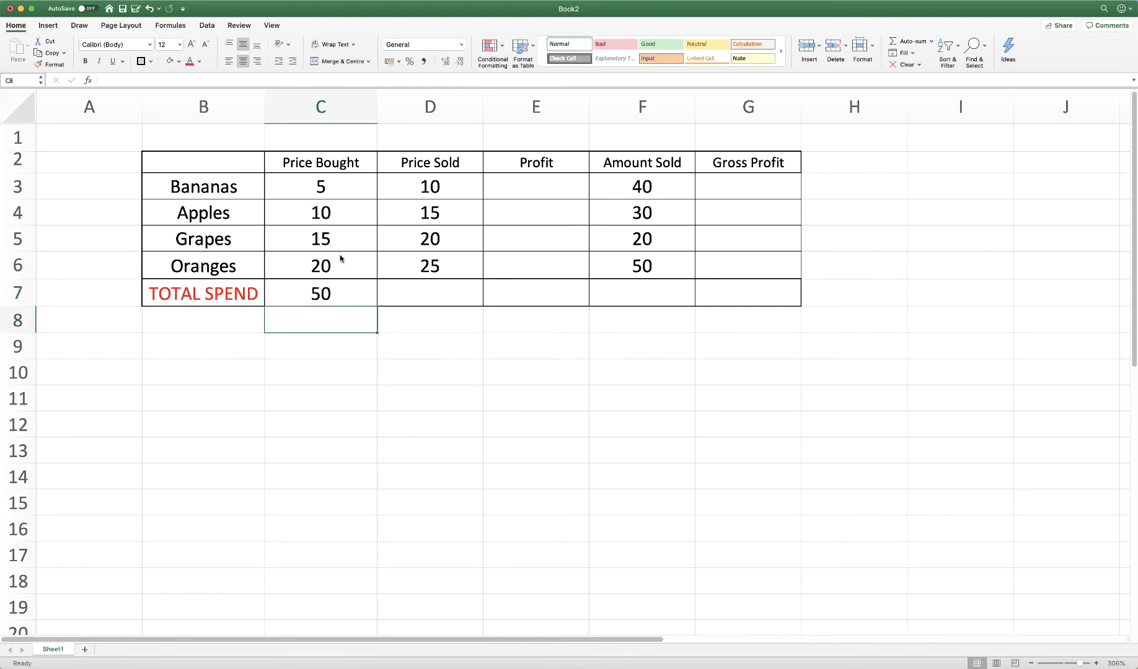
left_click(325, 293)
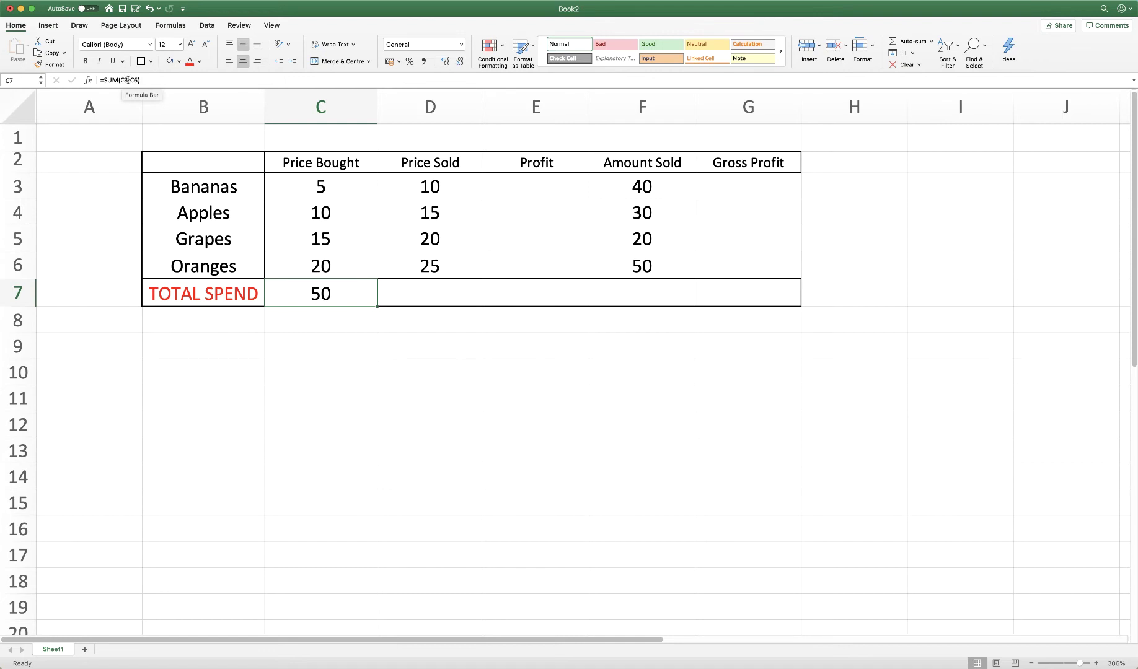
Replace C7's formula with =SUM(C3+C4+C5+C6), which still shows 50.
key("BackSpace")
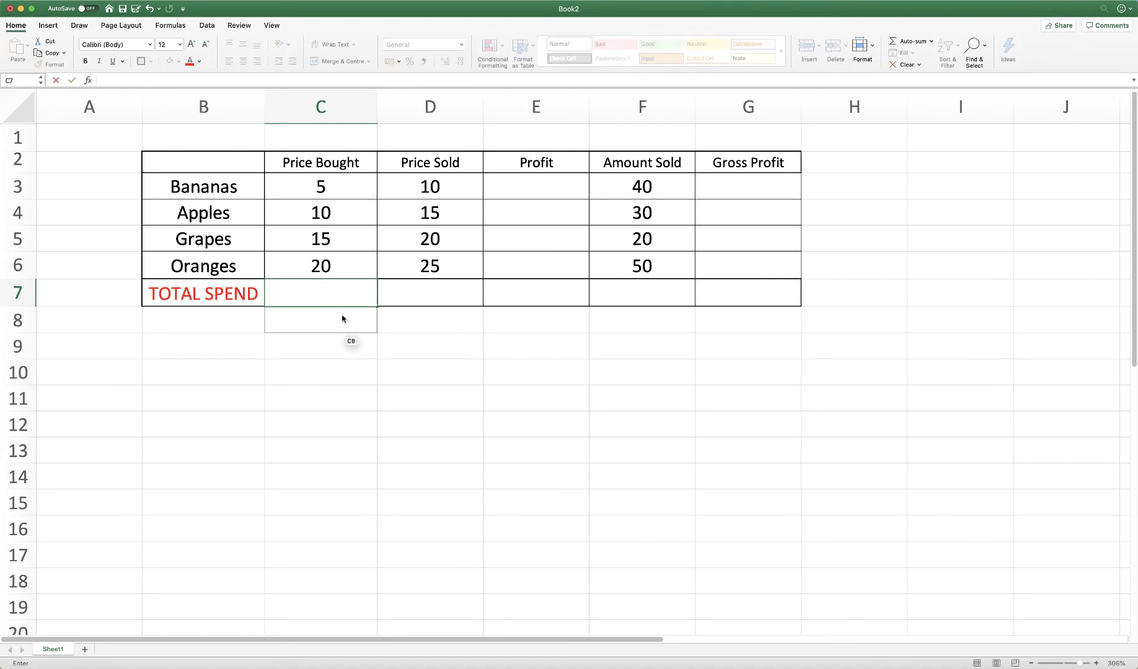
type("=SUM(")
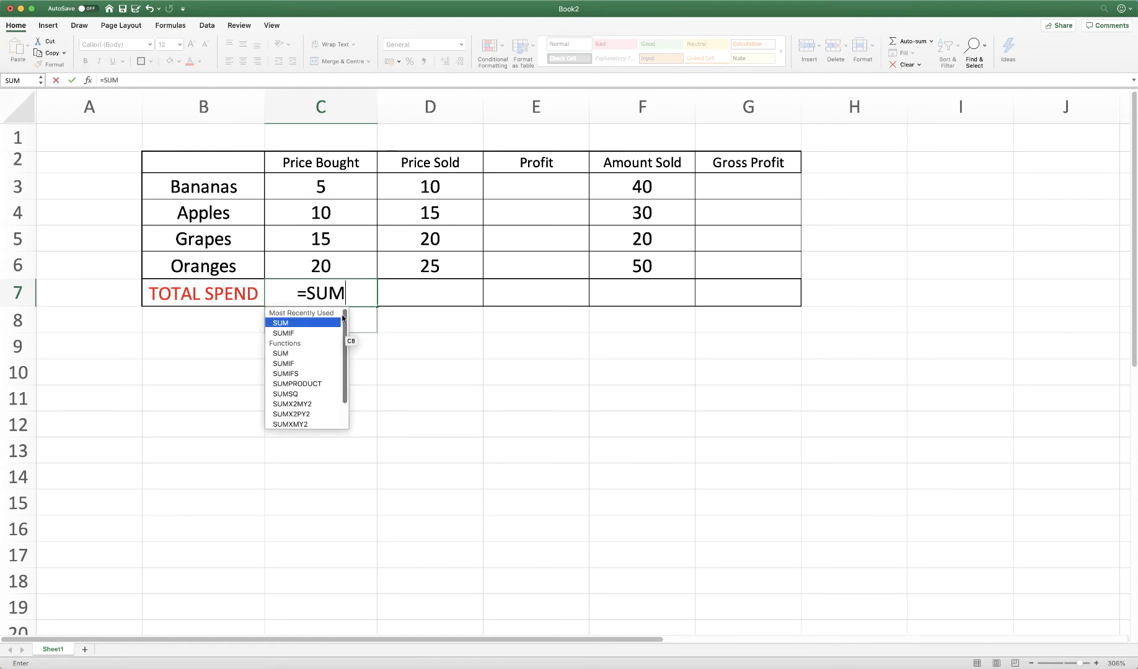
left_click(329, 189)
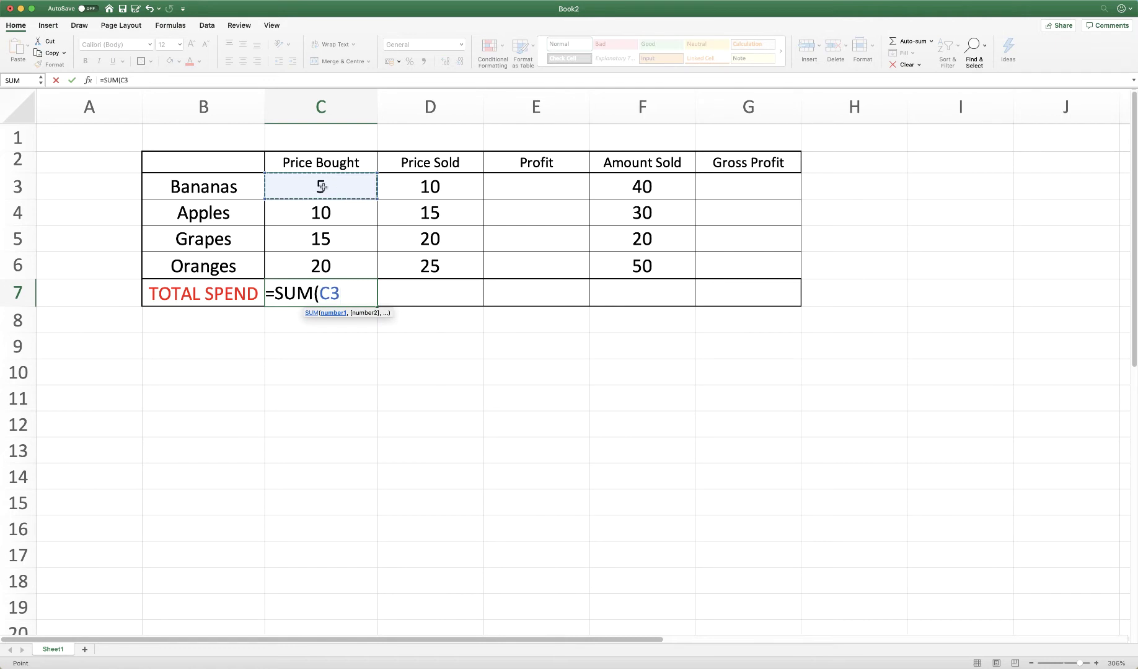
type("+")
left_click(333, 216)
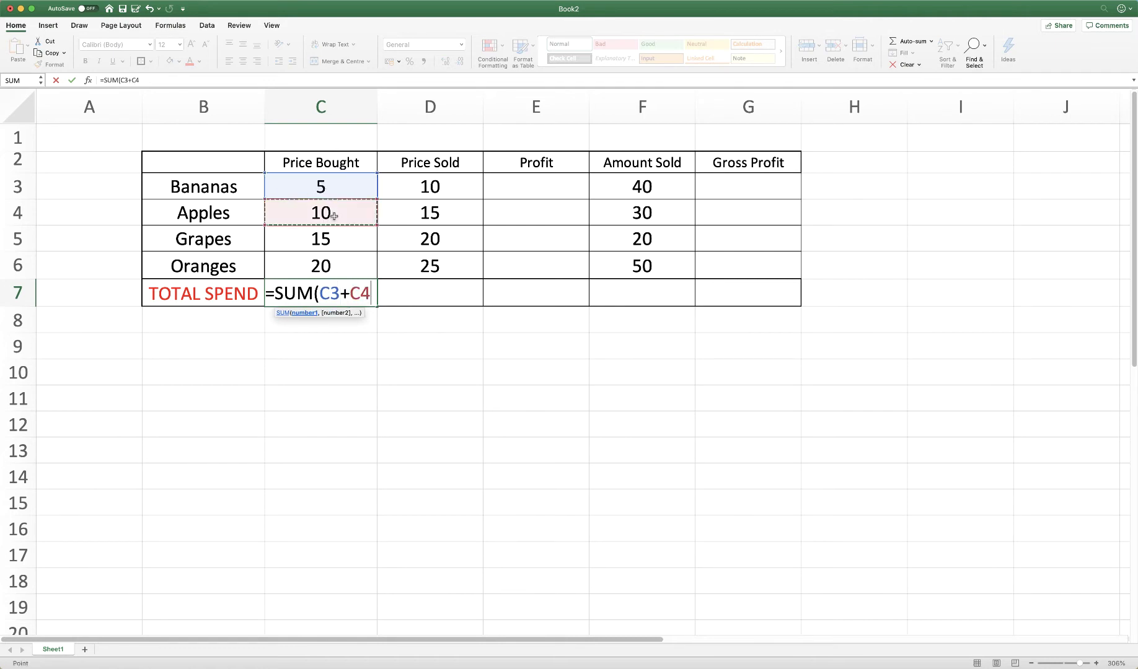
type("+")
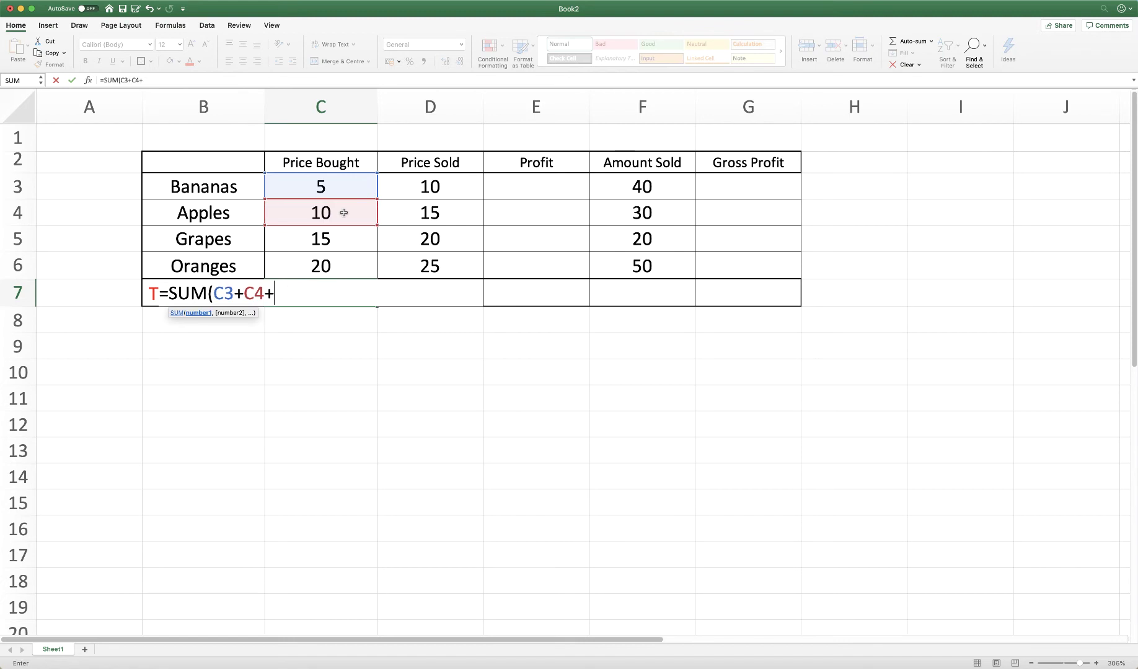
left_click(353, 241)
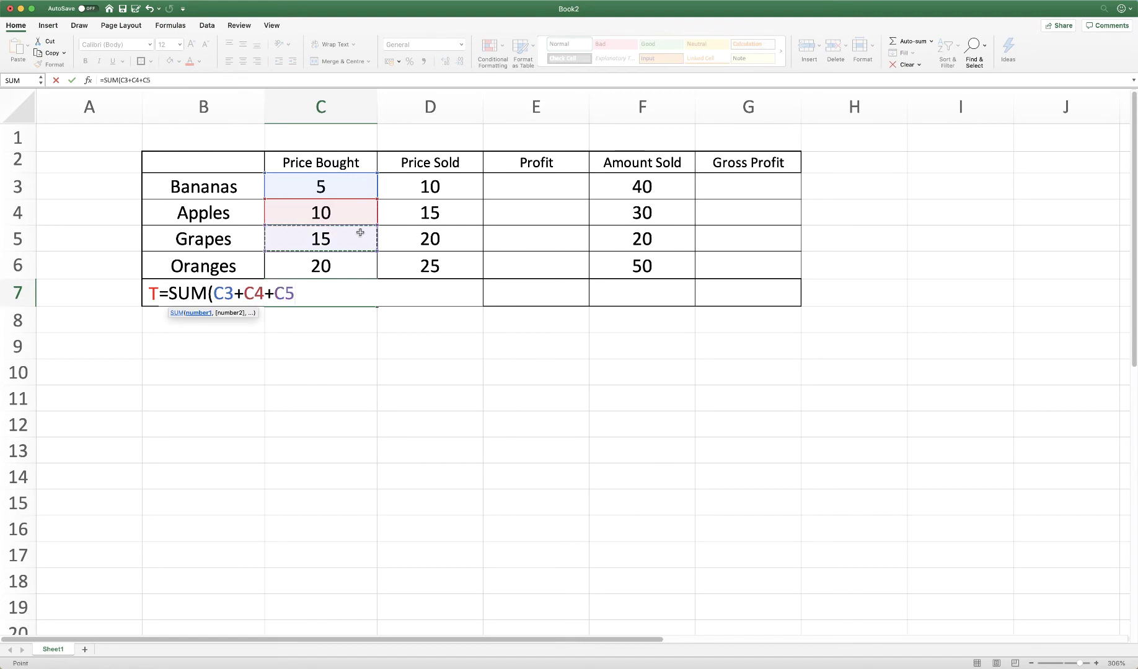
type("+")
left_click(317, 268)
type(")")
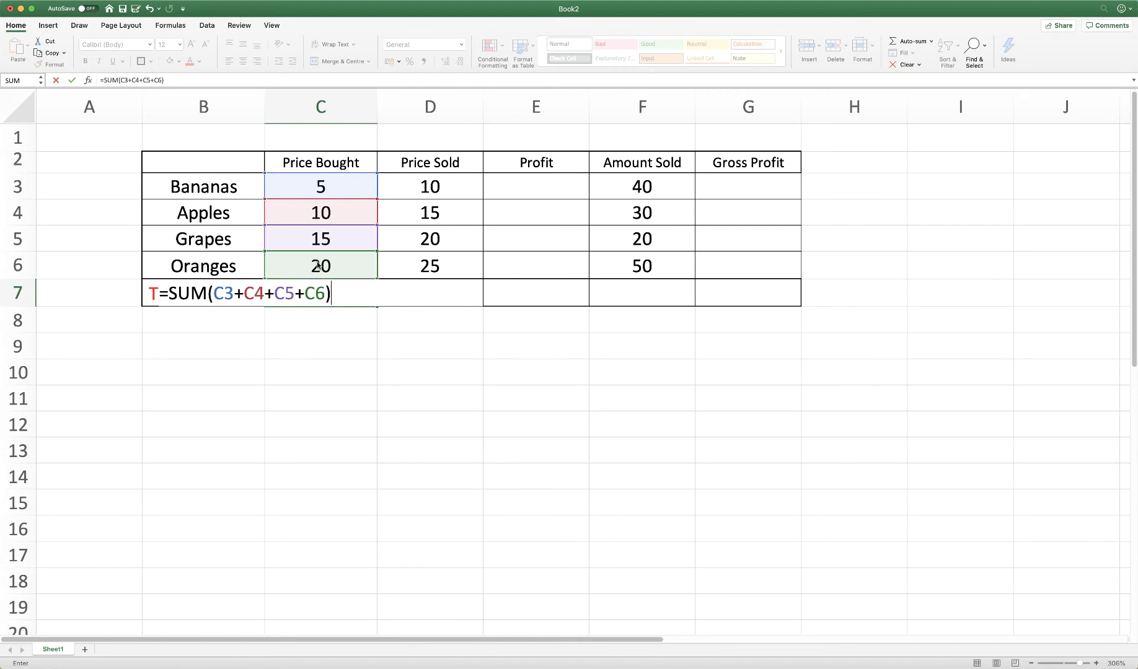
key("Return")
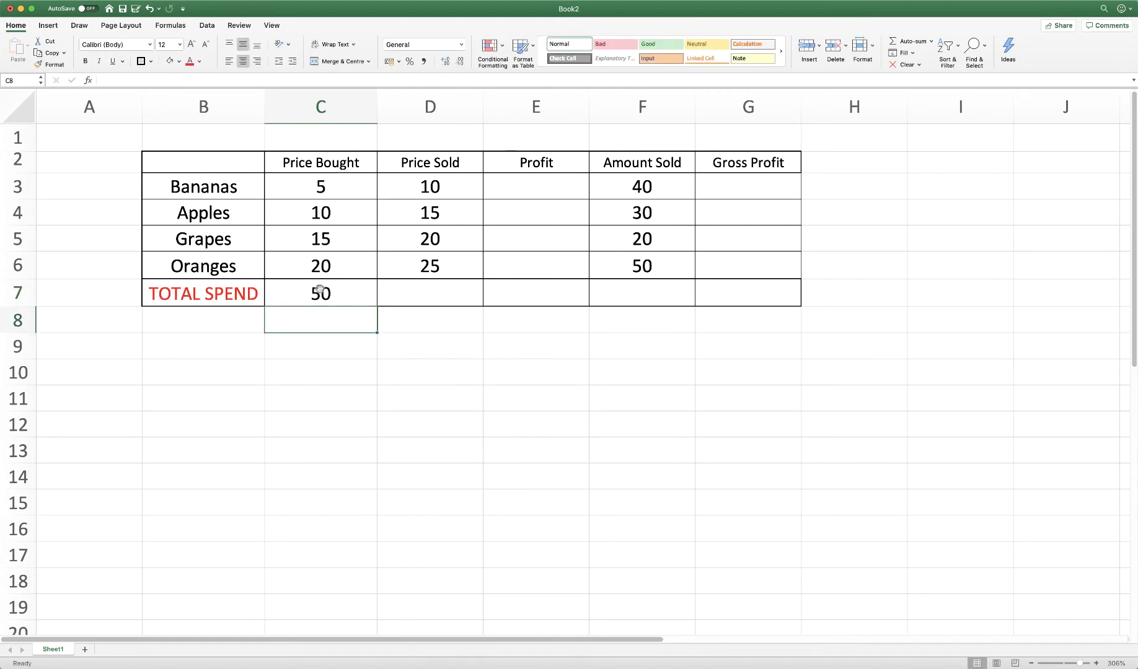
left_click(320, 290)
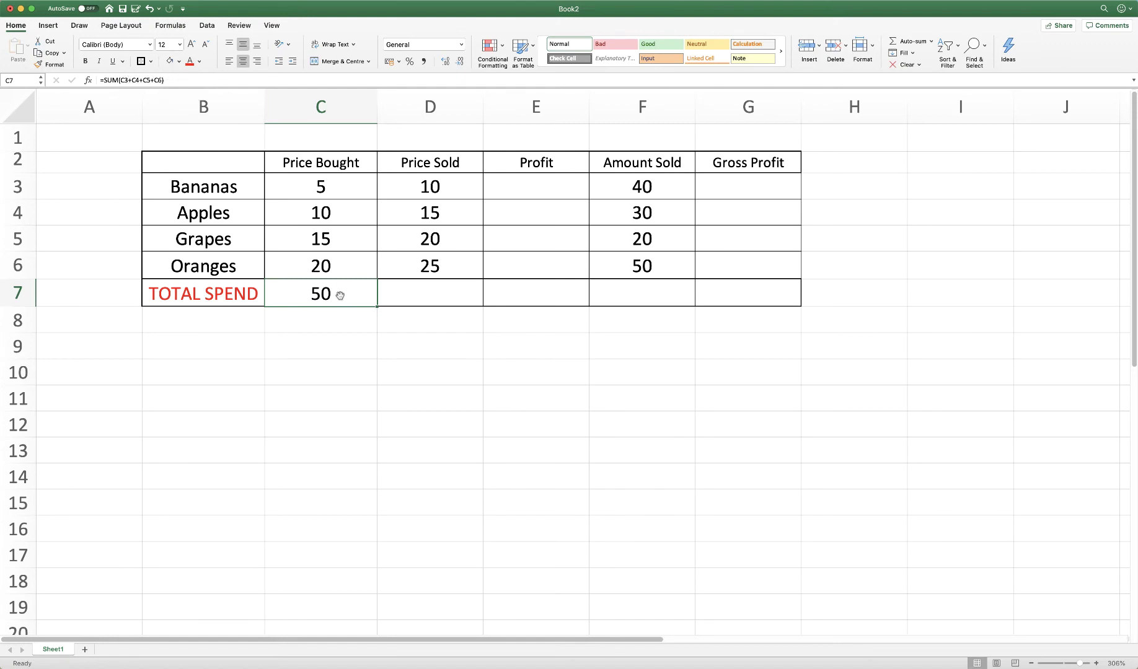
Undo the previous total and enter =SUM(C3+C5) in C7, which shows 20.
key("super+z")
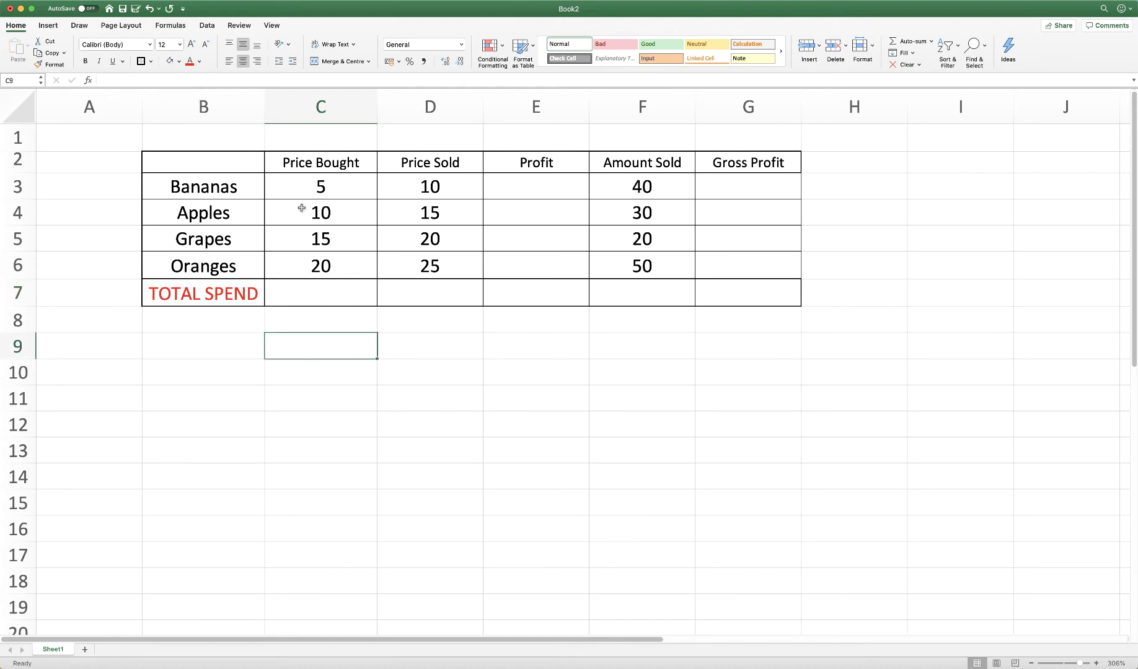
left_click(324, 295)
type("=SUM(")
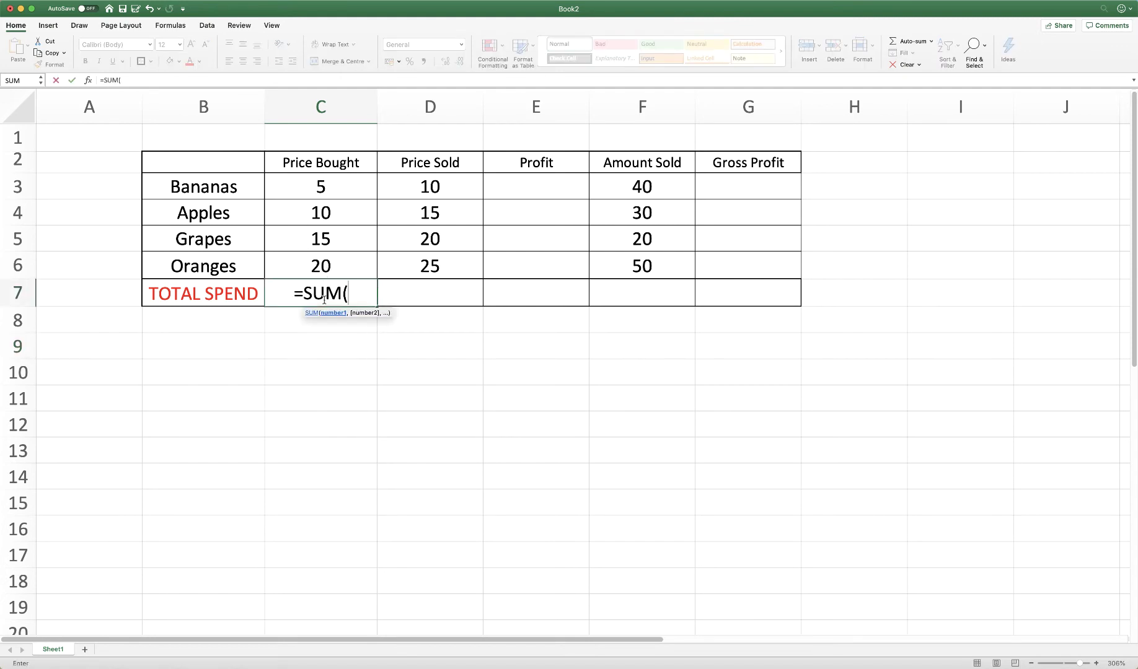
left_click(313, 187)
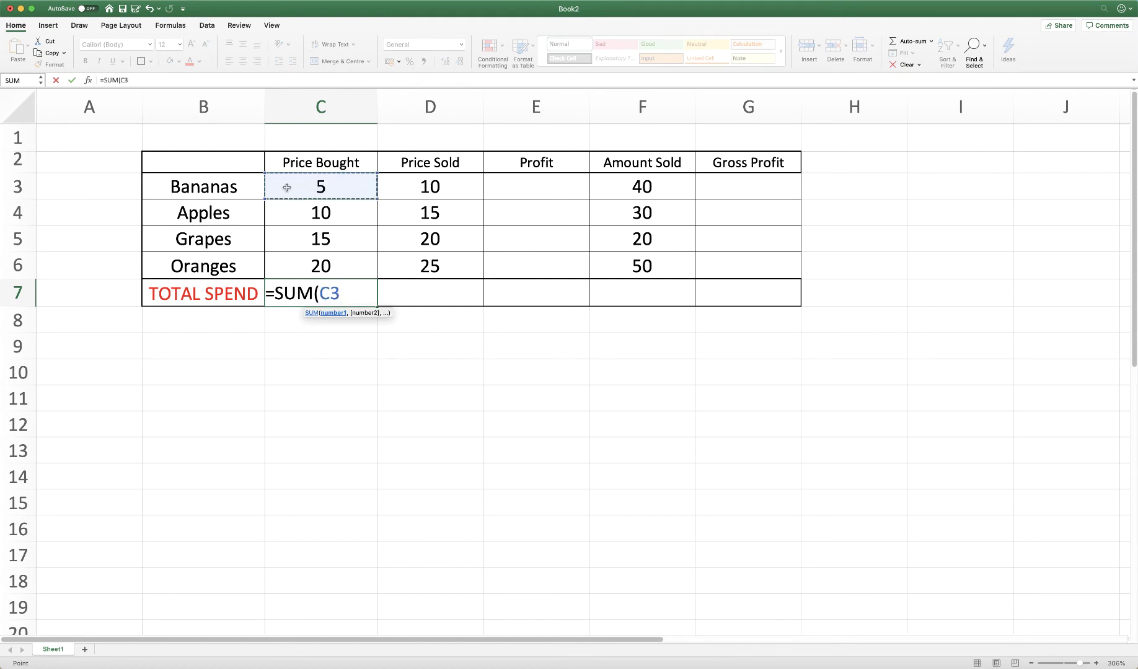
type("+")
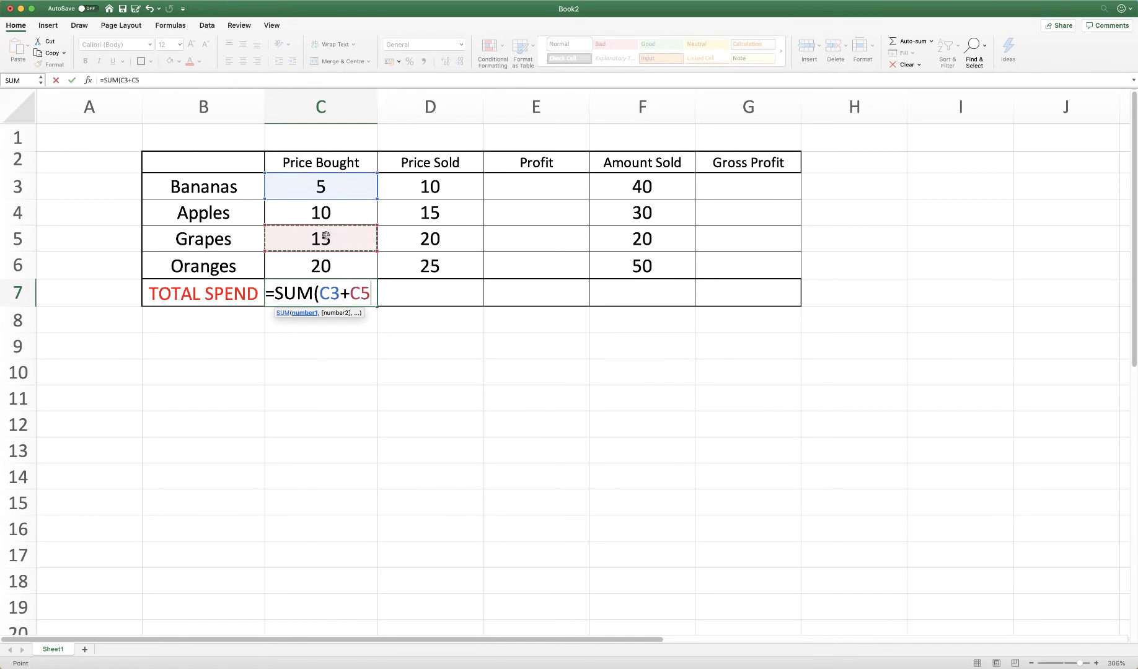
type(")")
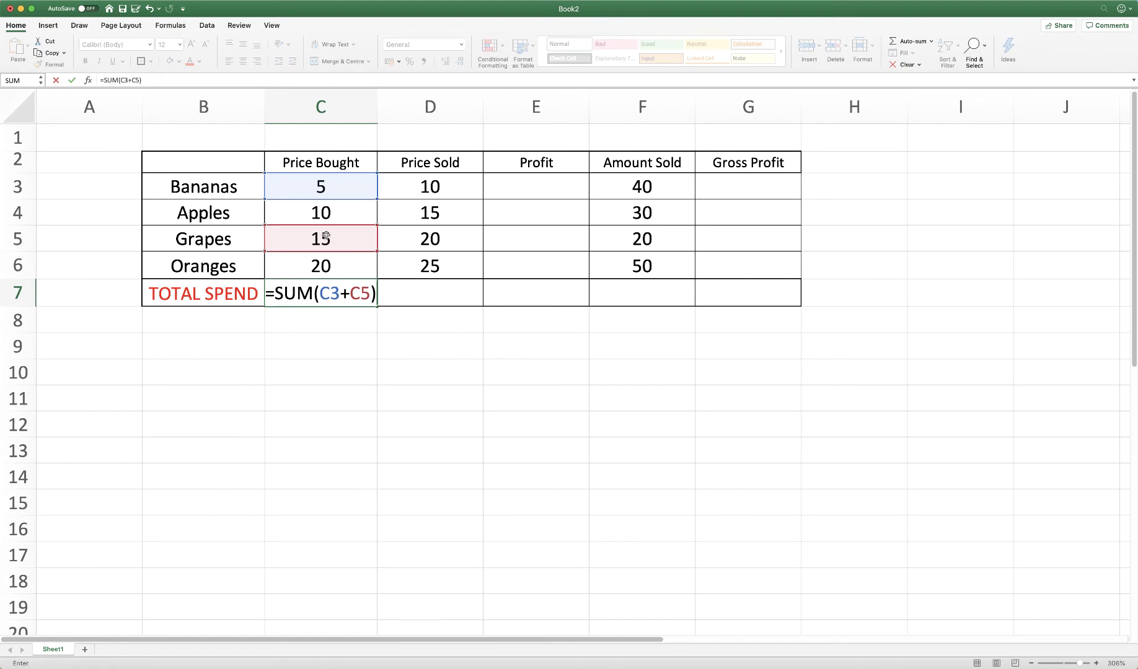
key("Return")
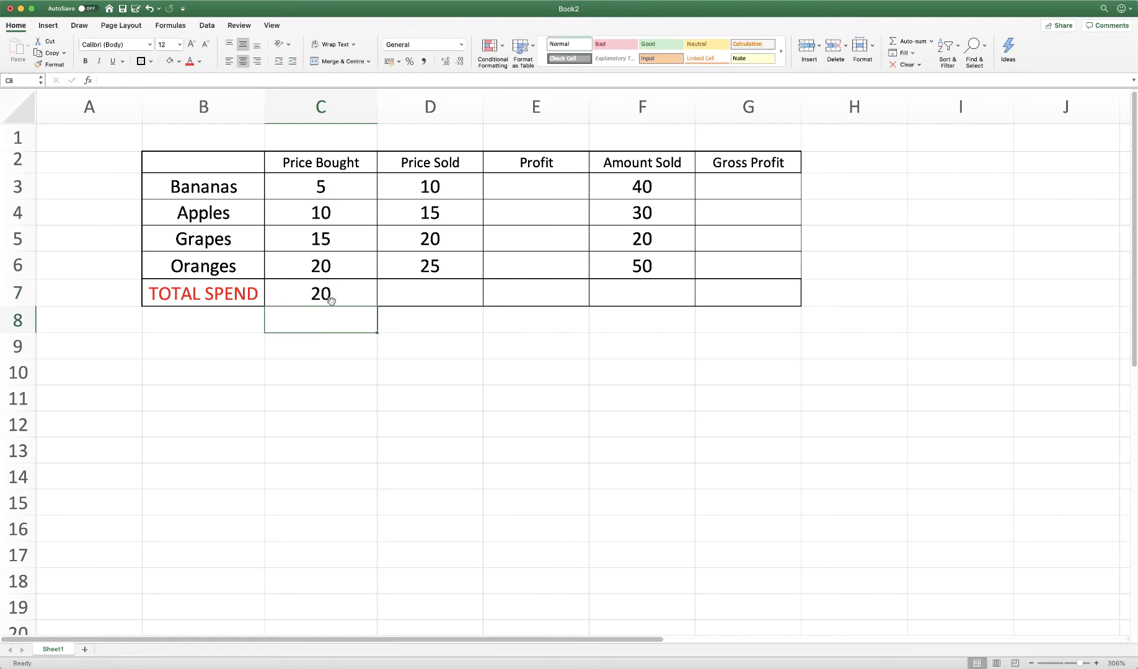
left_click(325, 293)
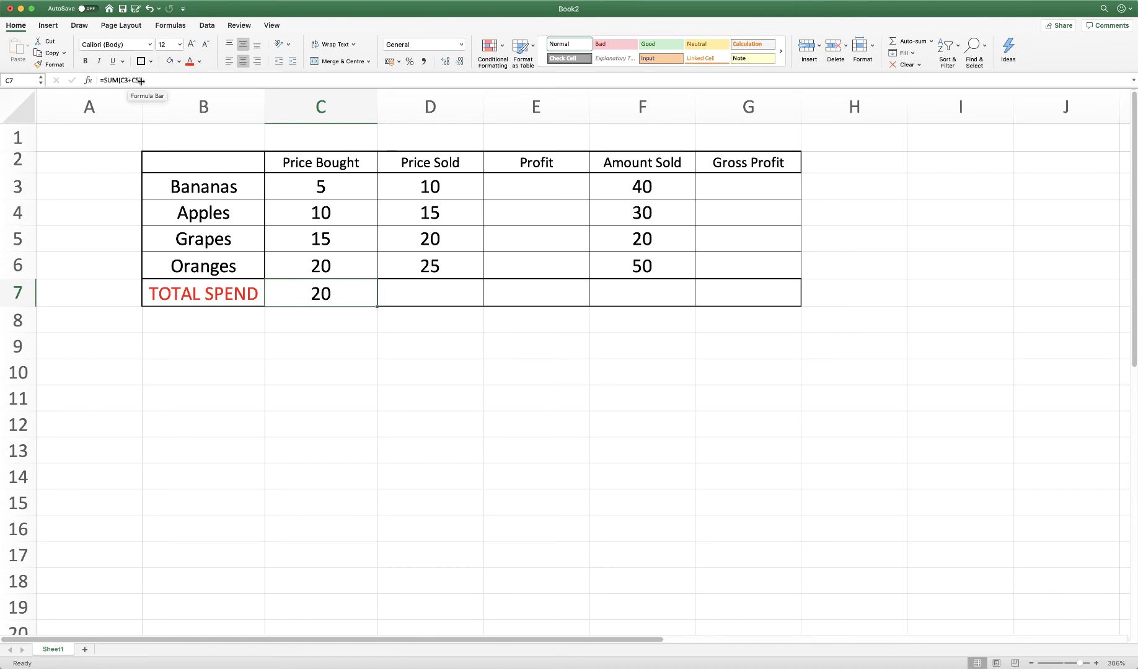
Clear C7 and AutoSum C3:C7 to restore =SUM(C3:C6), showing 50.
key("BackSpace")
key("Return")
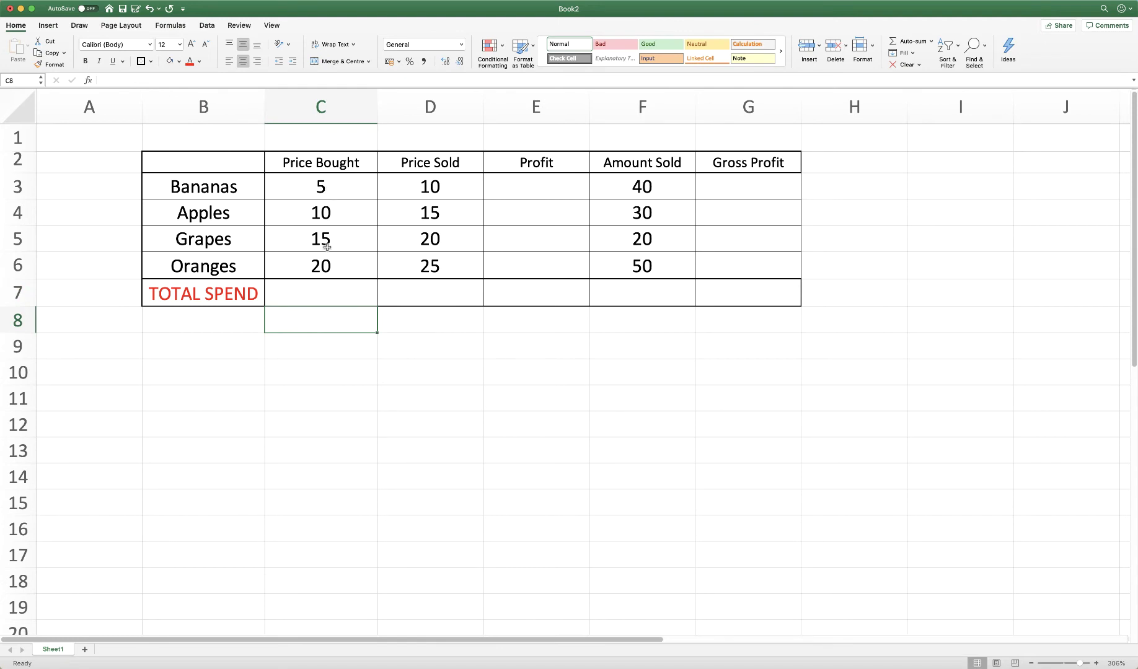
left_click(304, 292)
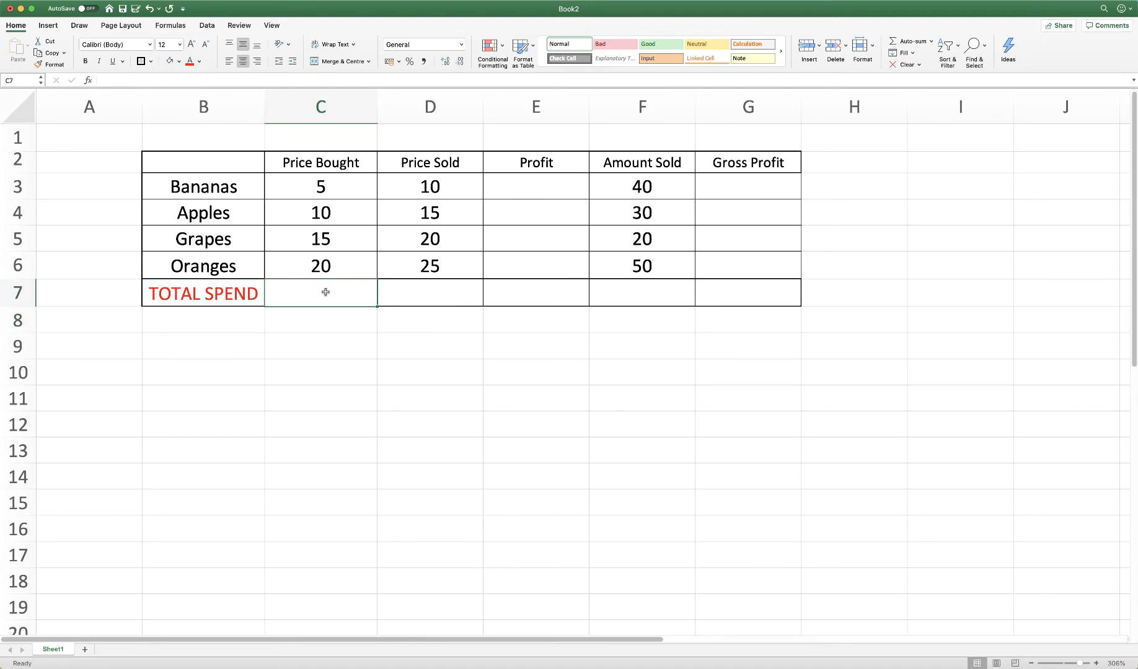
left_click_drag(326, 292, 343, 185)
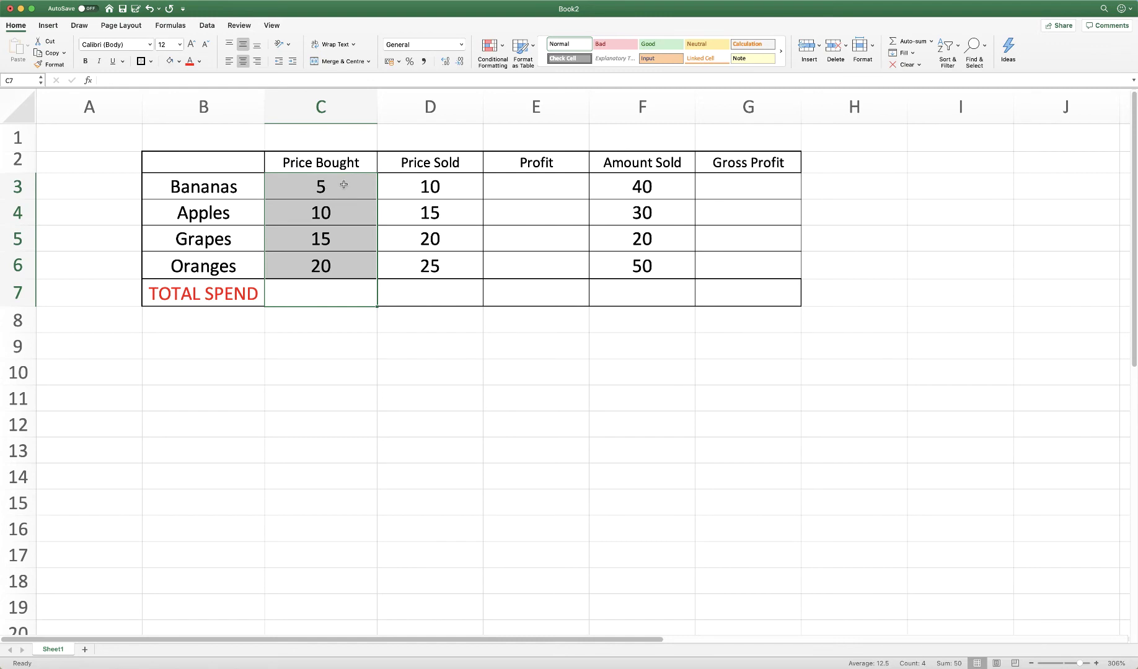
left_click(893, 43)
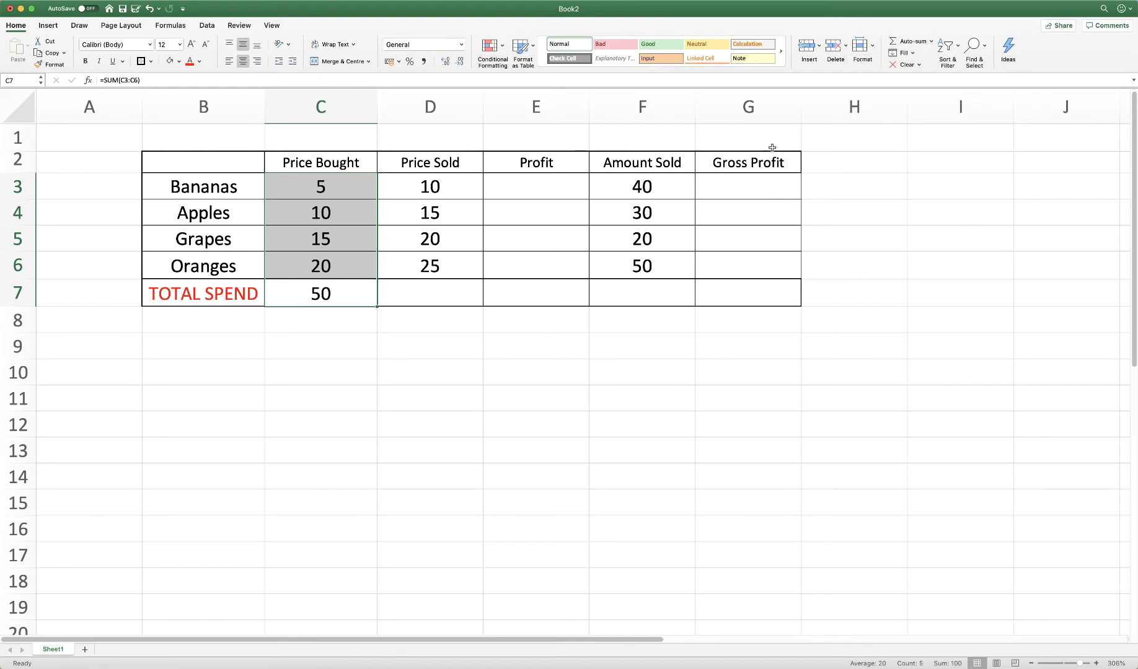
left_click(346, 293)
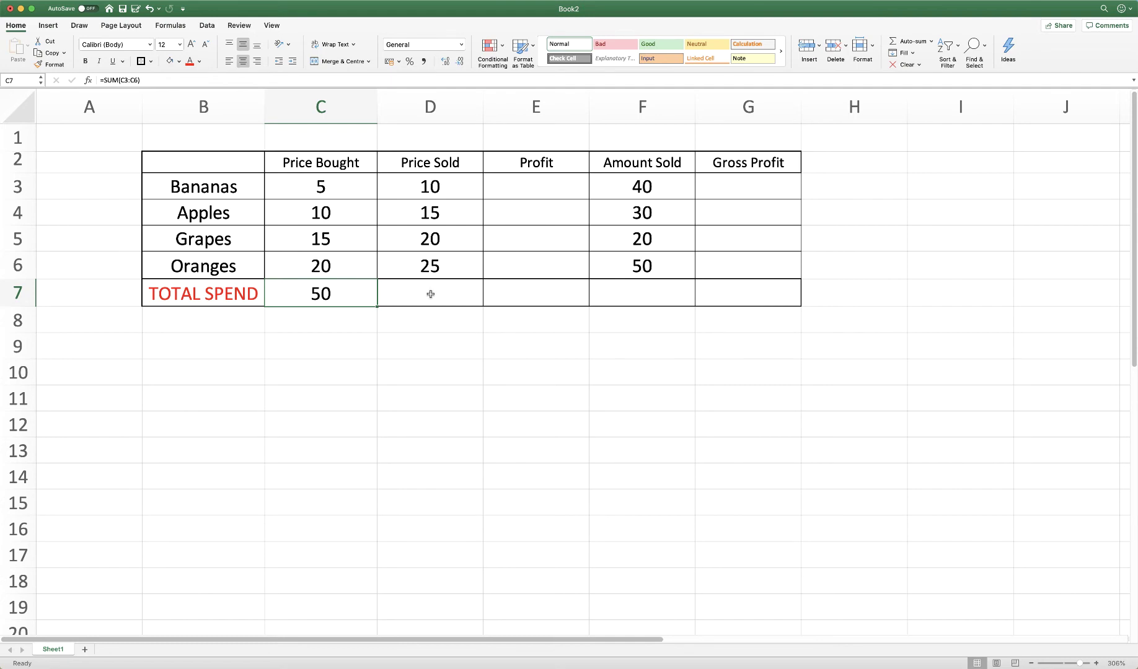
left_click_drag(430, 293, 430, 186)
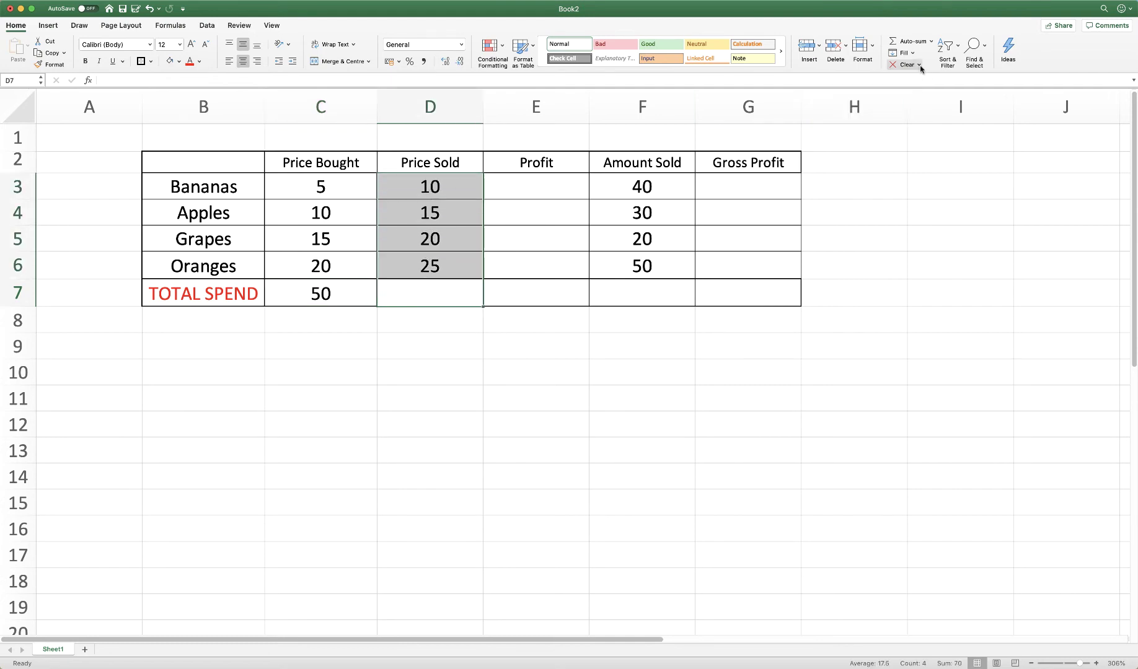
AutoSum Price Sold into D7 (70) and enter =SUM(D3-C3) in E3 for a Bananas profit of 5.
left_click(896, 41)
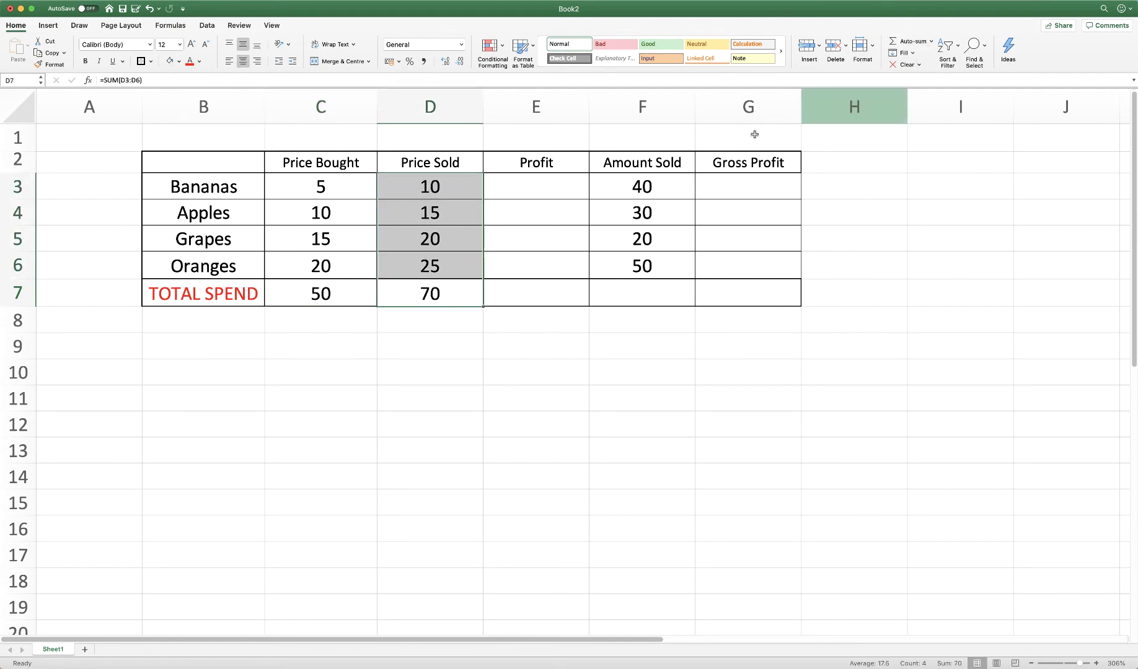
left_click(460, 294)
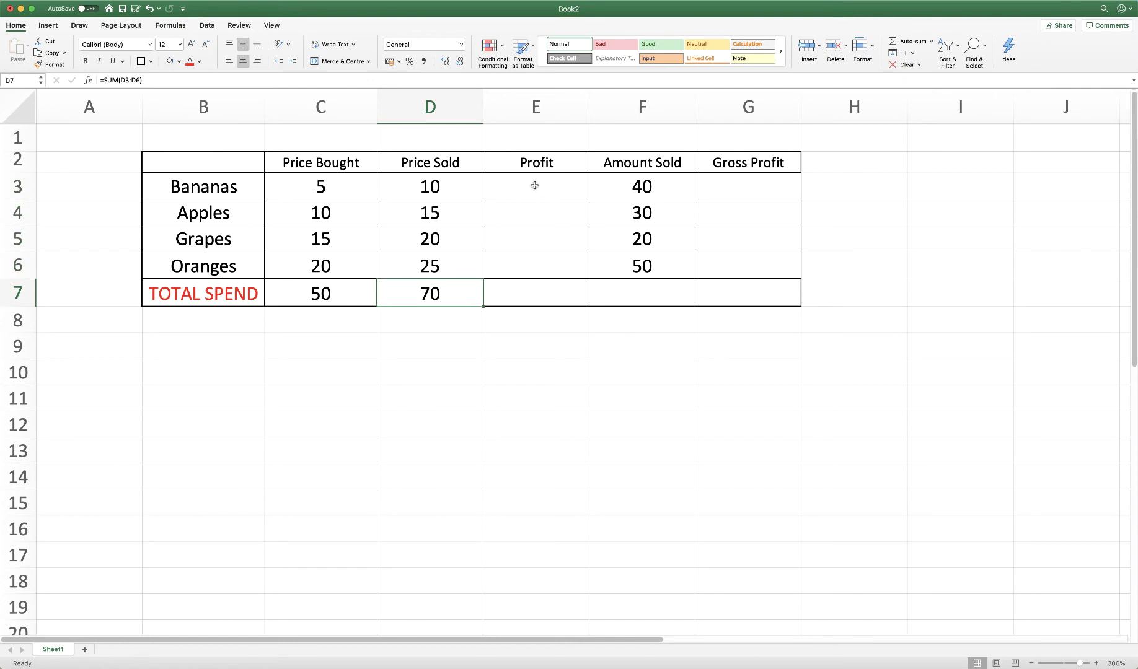
left_click(531, 186)
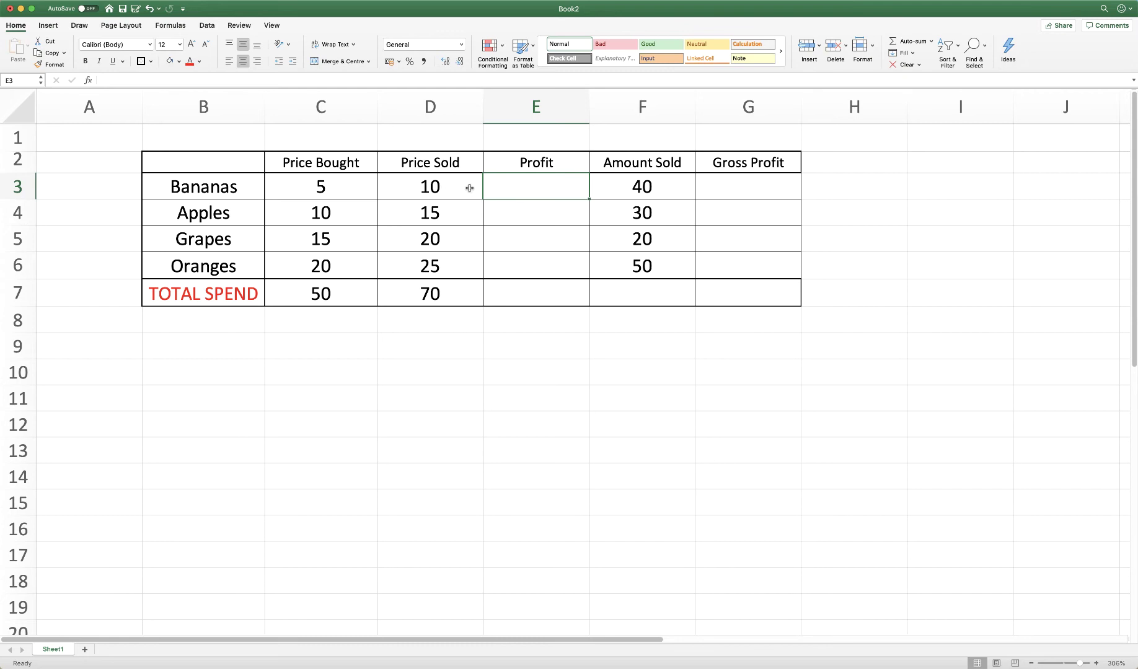
type("=SUM(")
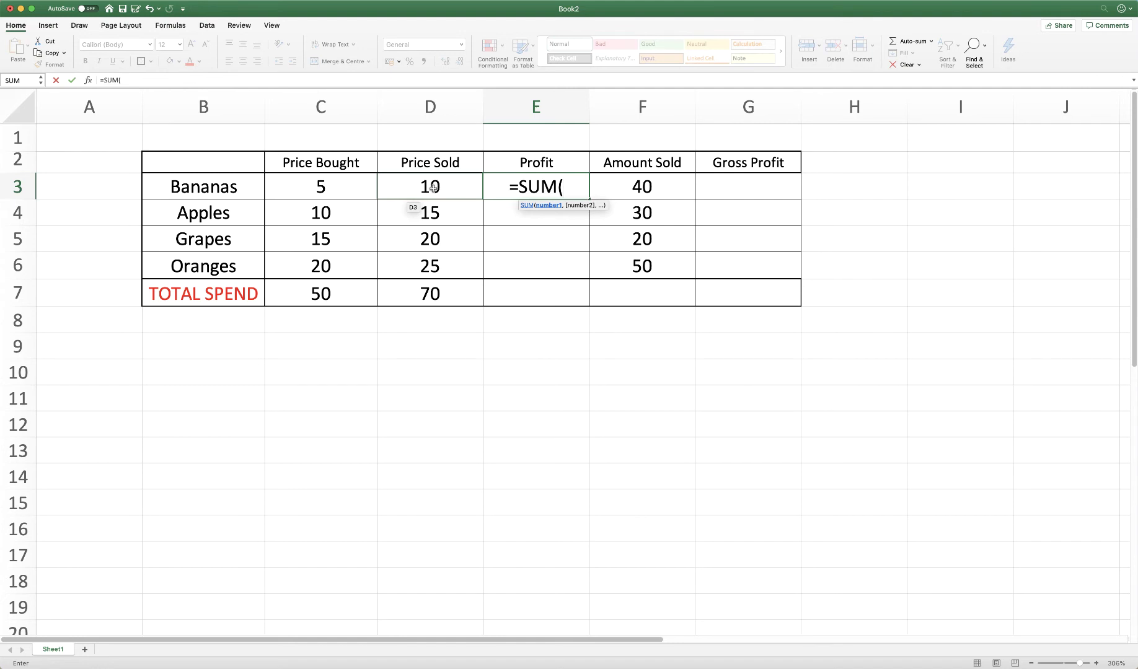
left_click(430, 188)
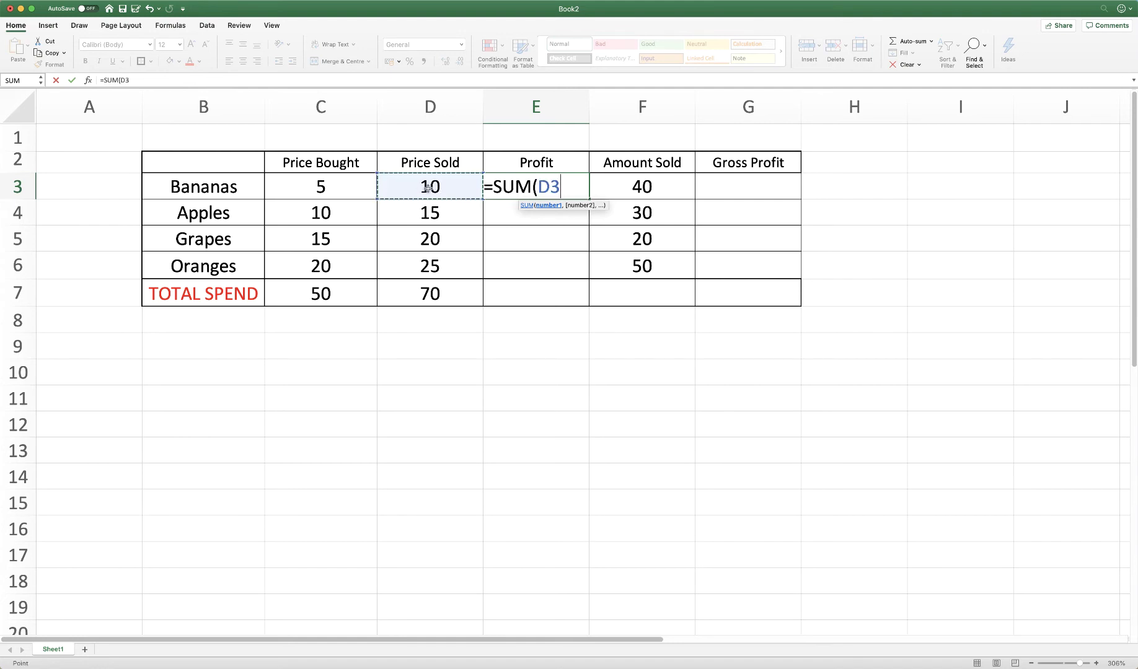
type("-")
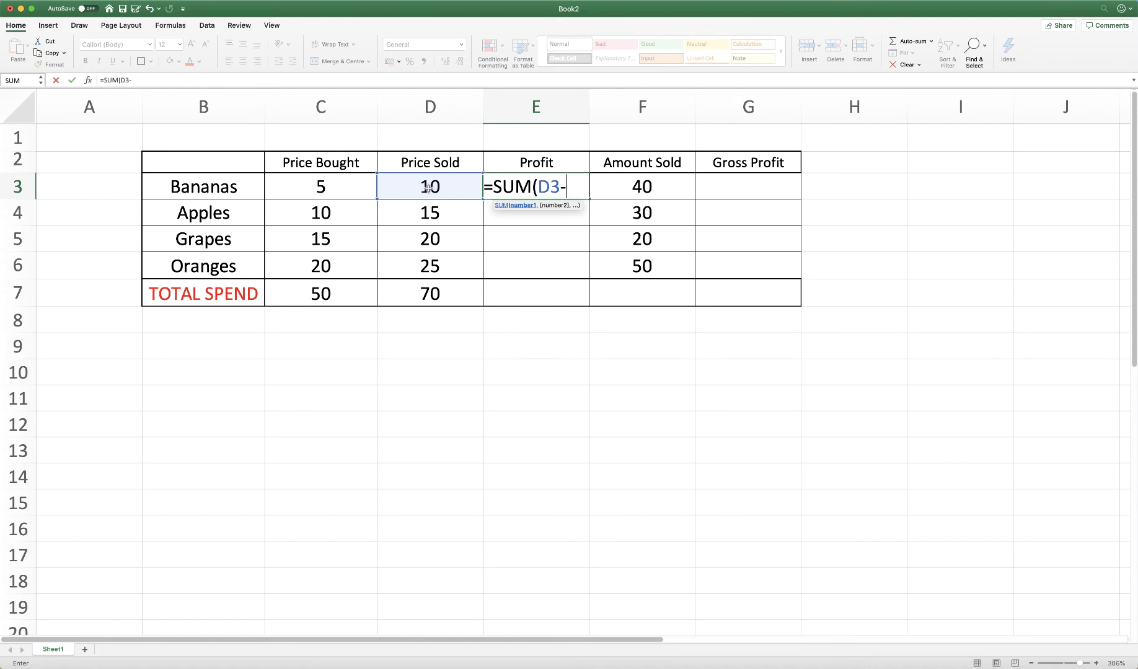
left_click(320, 187)
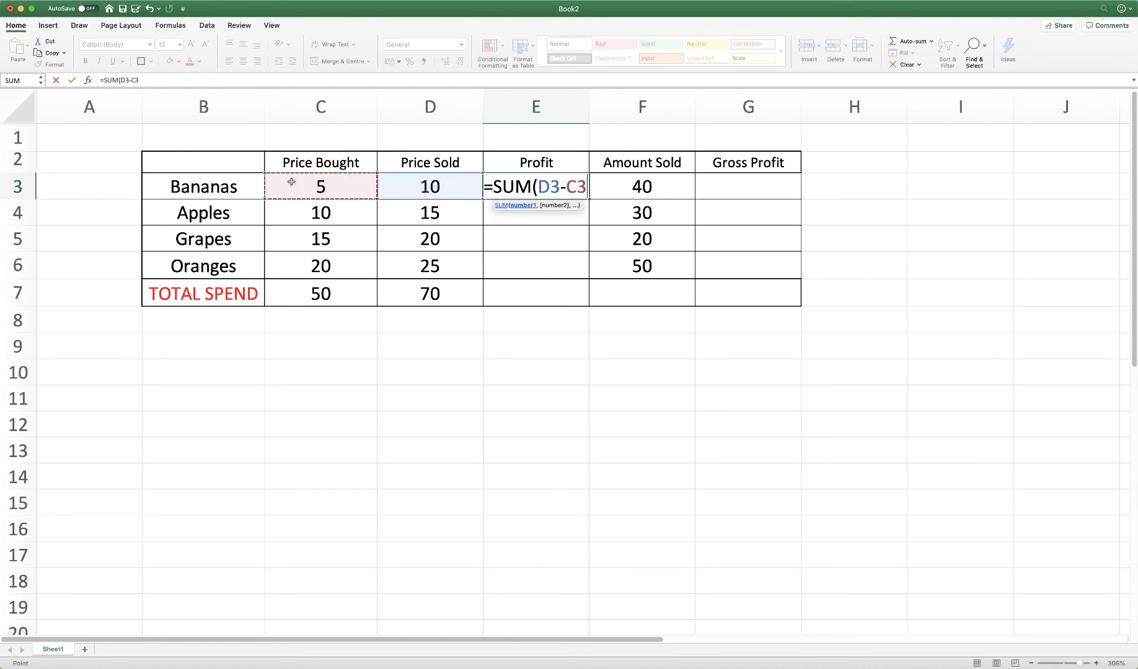
type(")")
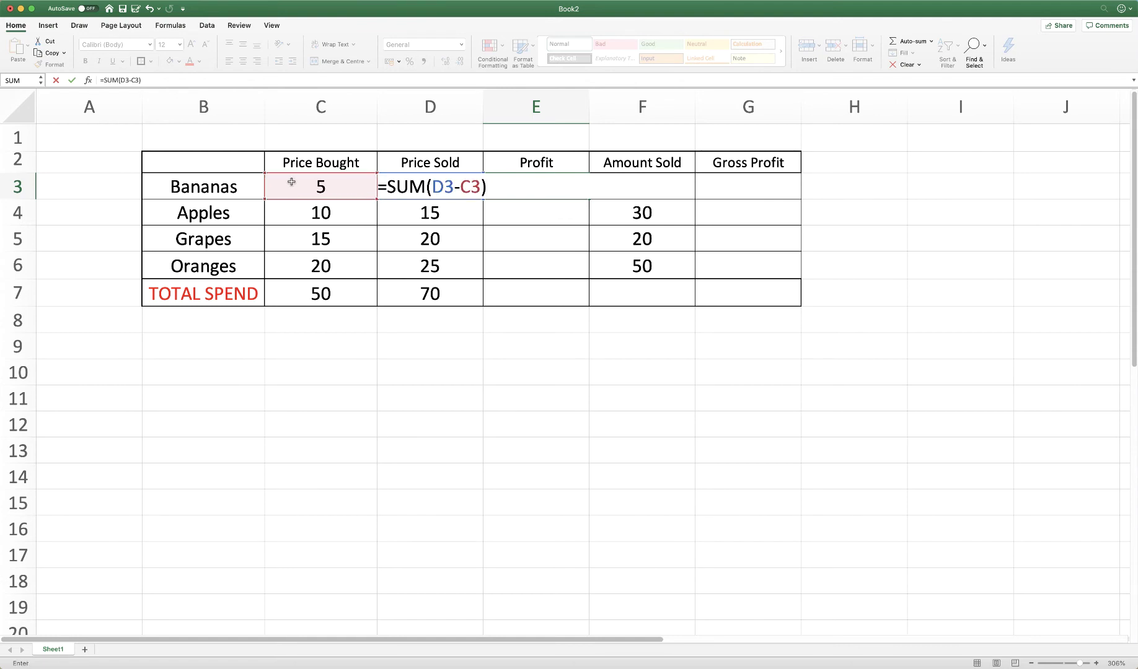
key("Return")
left_click(522, 189)
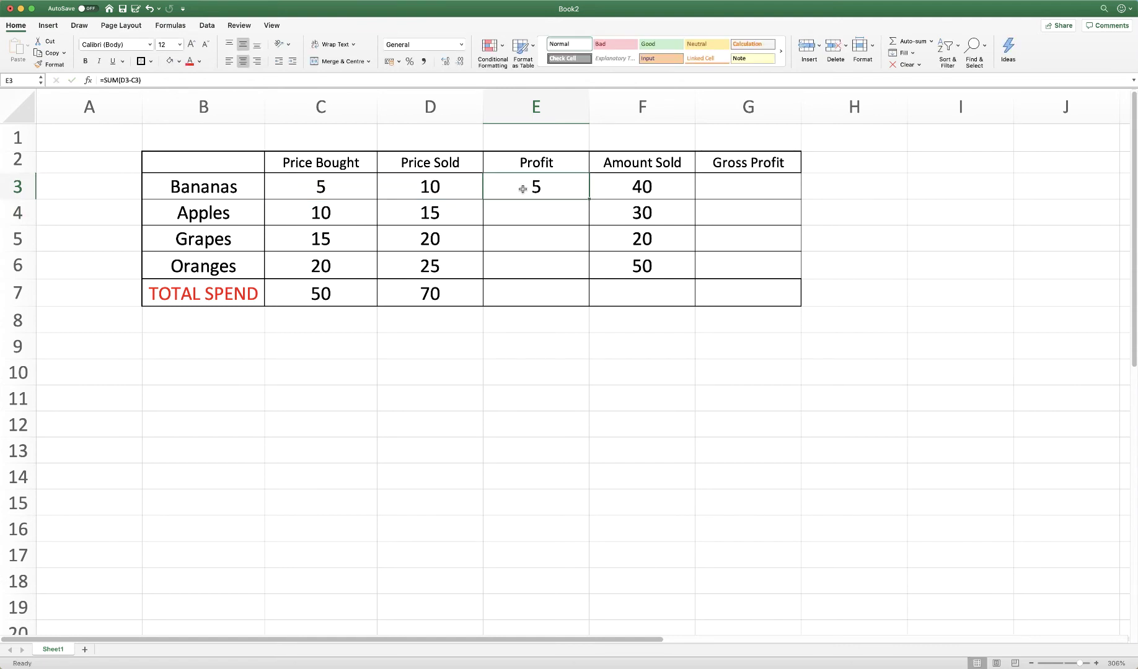
left_click(321, 187)
type("7")
key("Return")
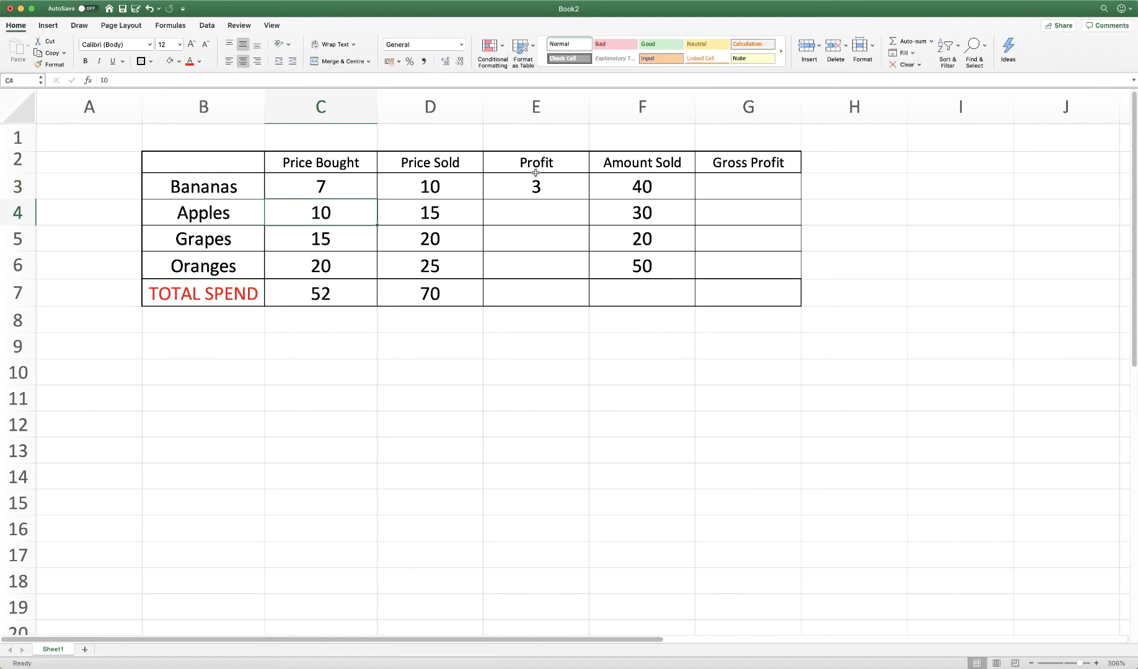
left_click(537, 186)
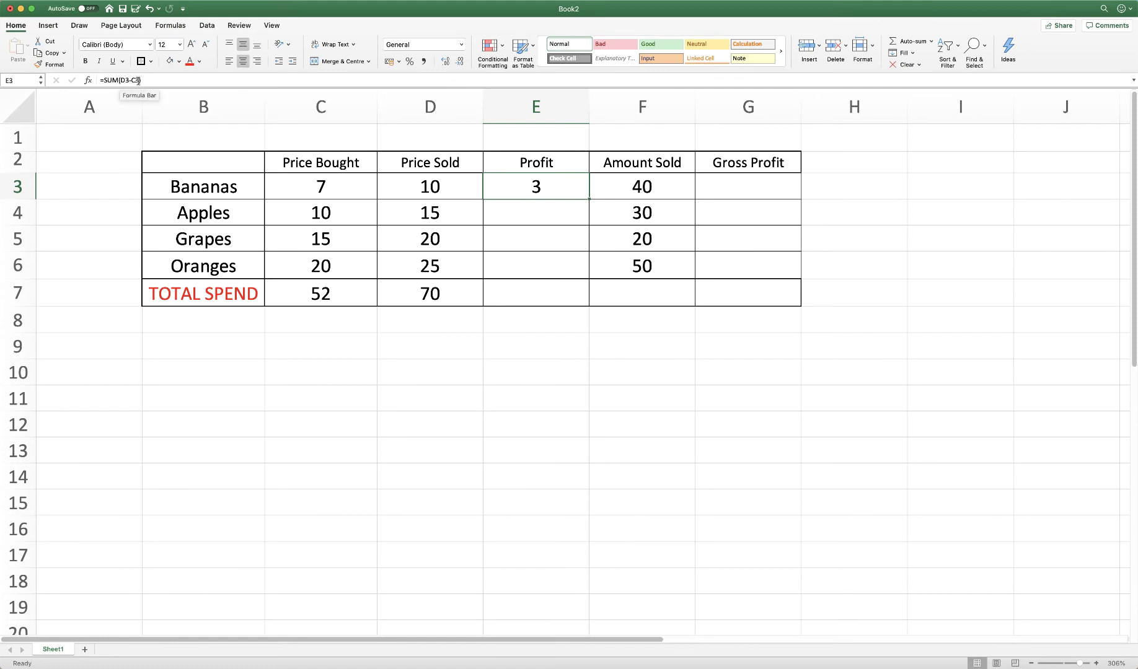
left_click(306, 186)
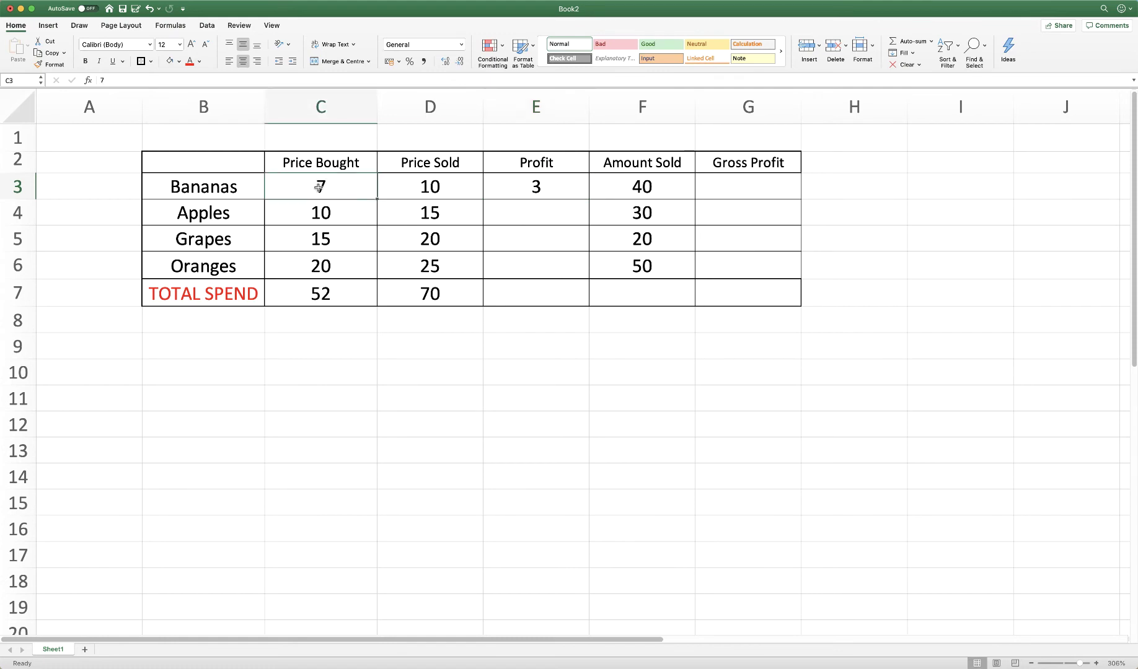
type("5")
key("Return")
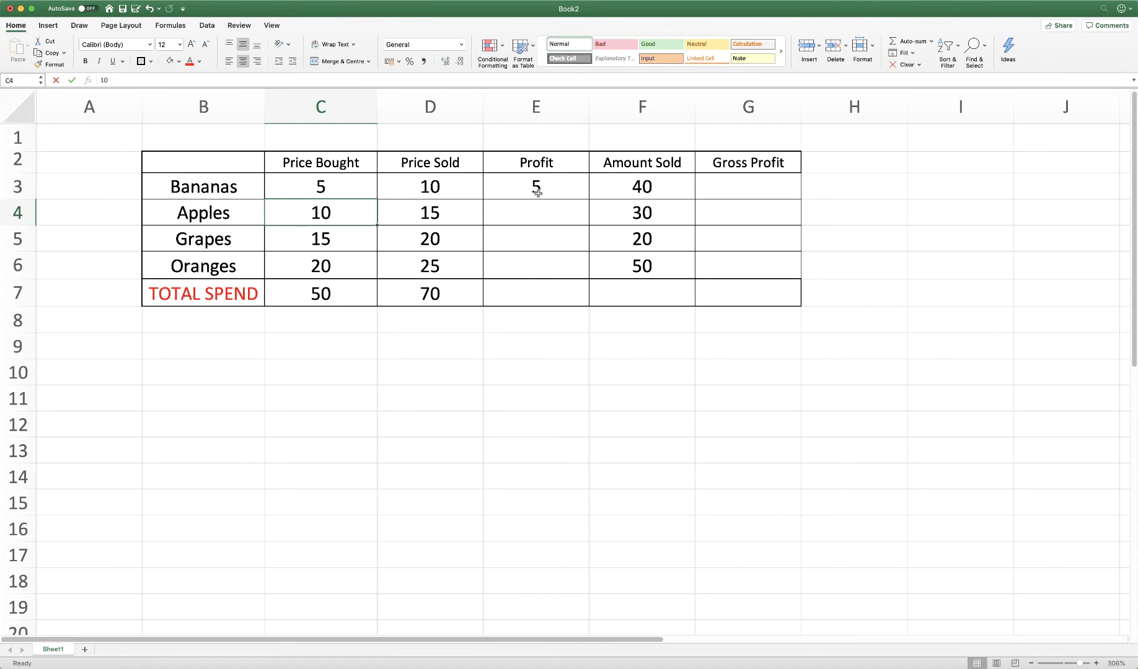
Enter =SUM(D4-C4) in E4 so the Apples profit shows 5.
left_click(531, 217)
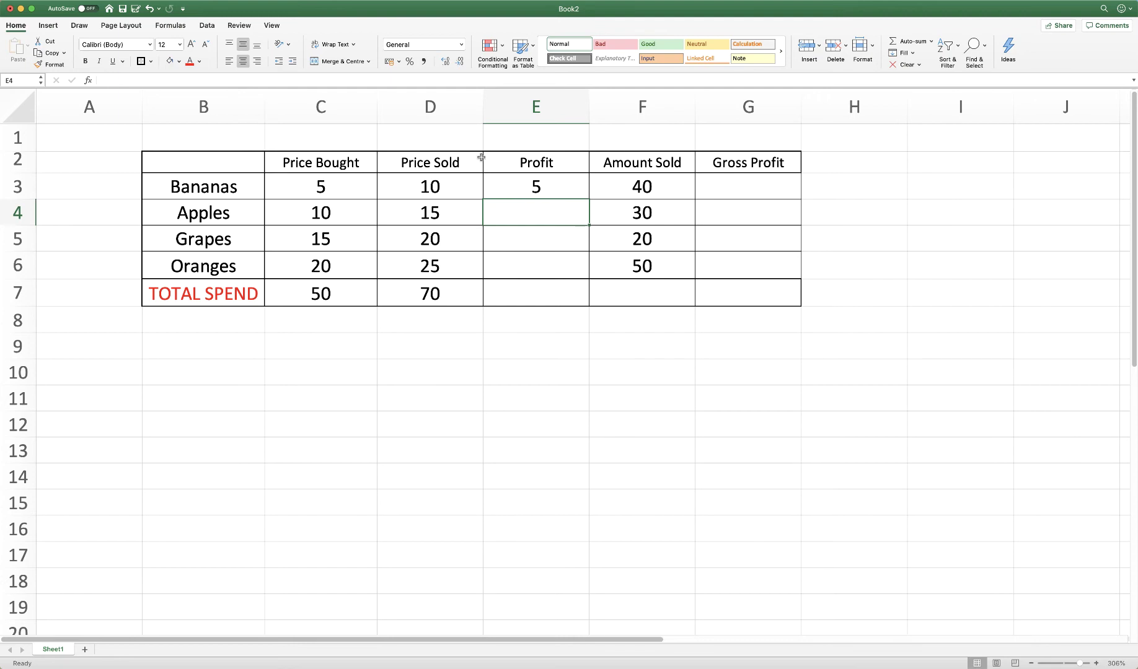
type("=S")
key("Escape")
type("=SUM(")
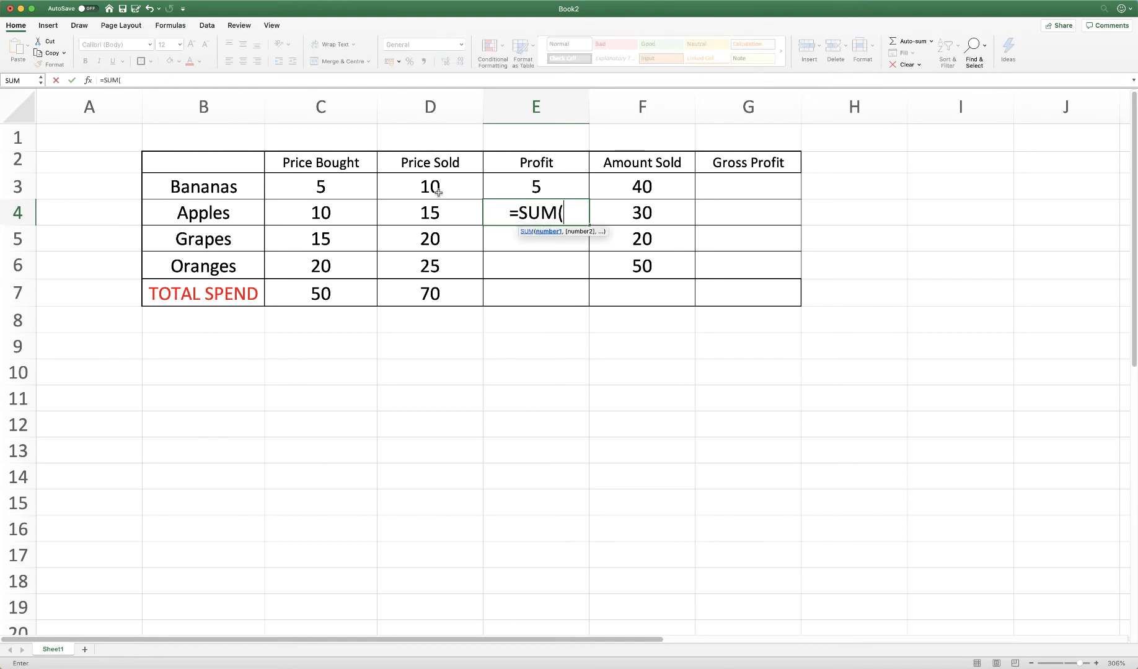
left_click(434, 215)
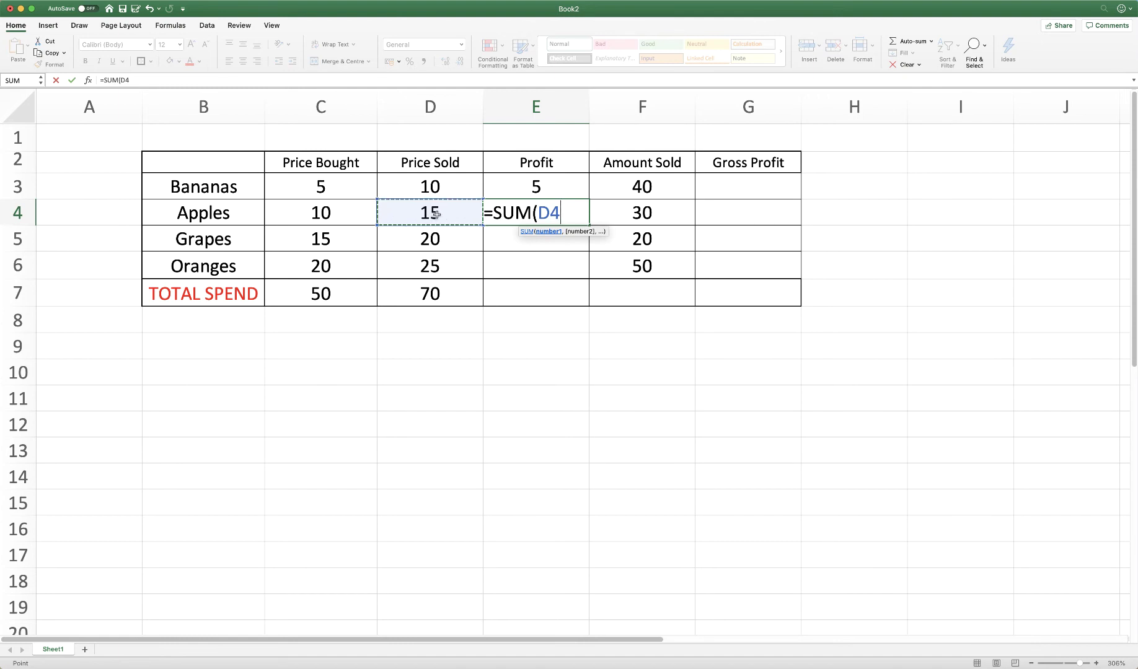
type("-")
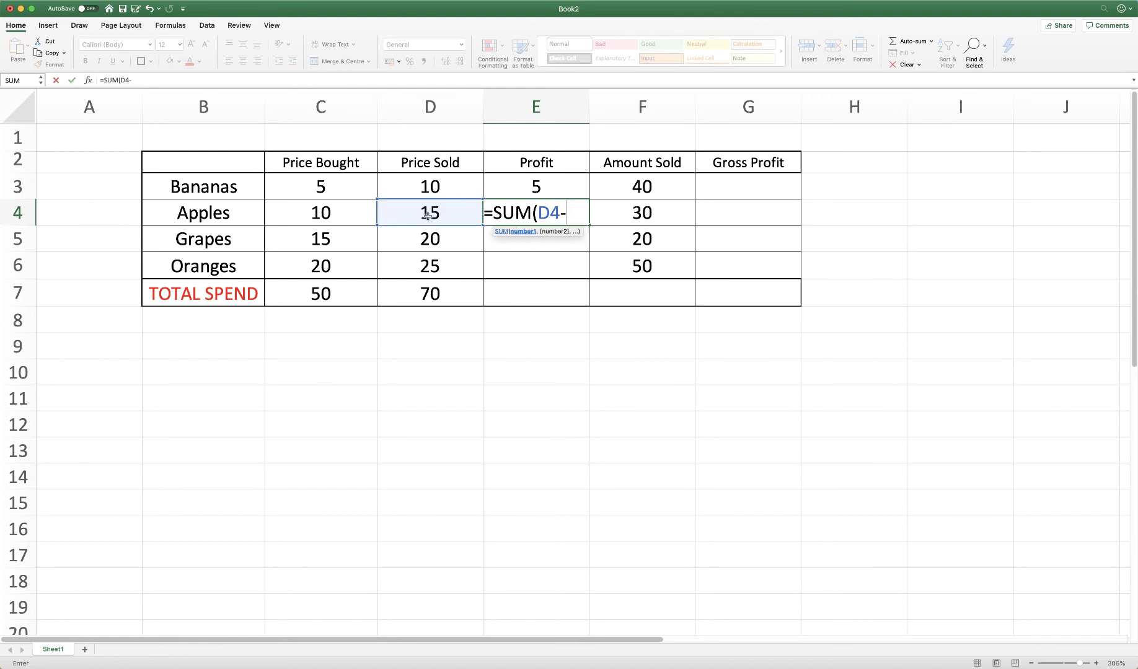
left_click(319, 214)
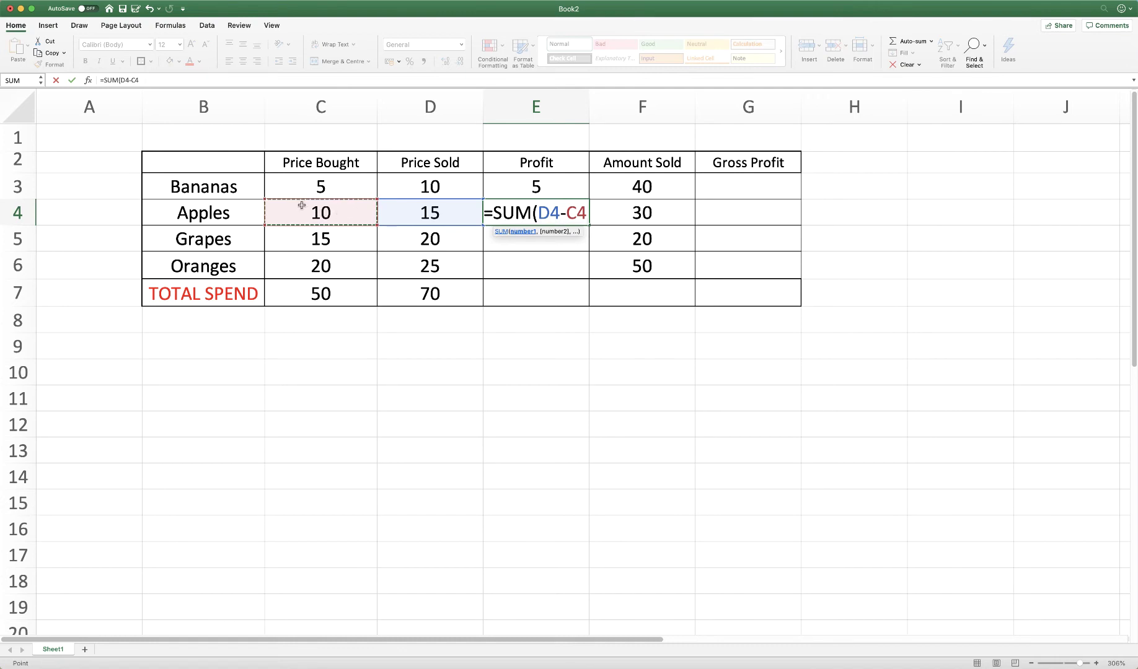
type(")")
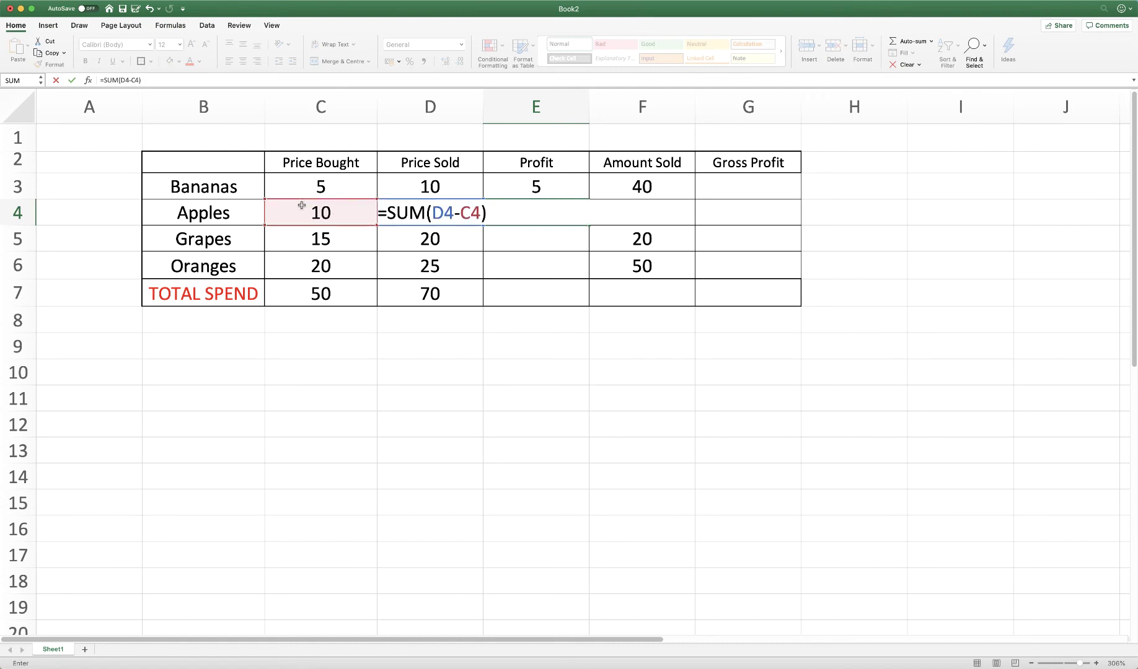
key("Return")
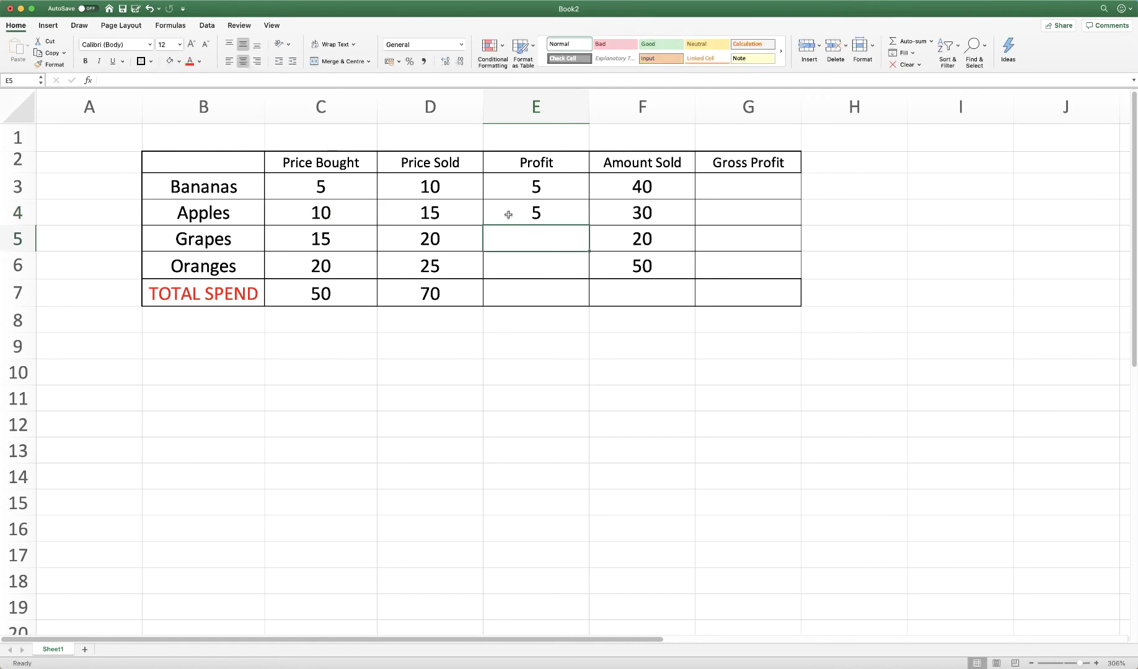
Copy E4's profit formula down to E5:E6 so Grapes and Oranges each show 5.
left_click(539, 213)
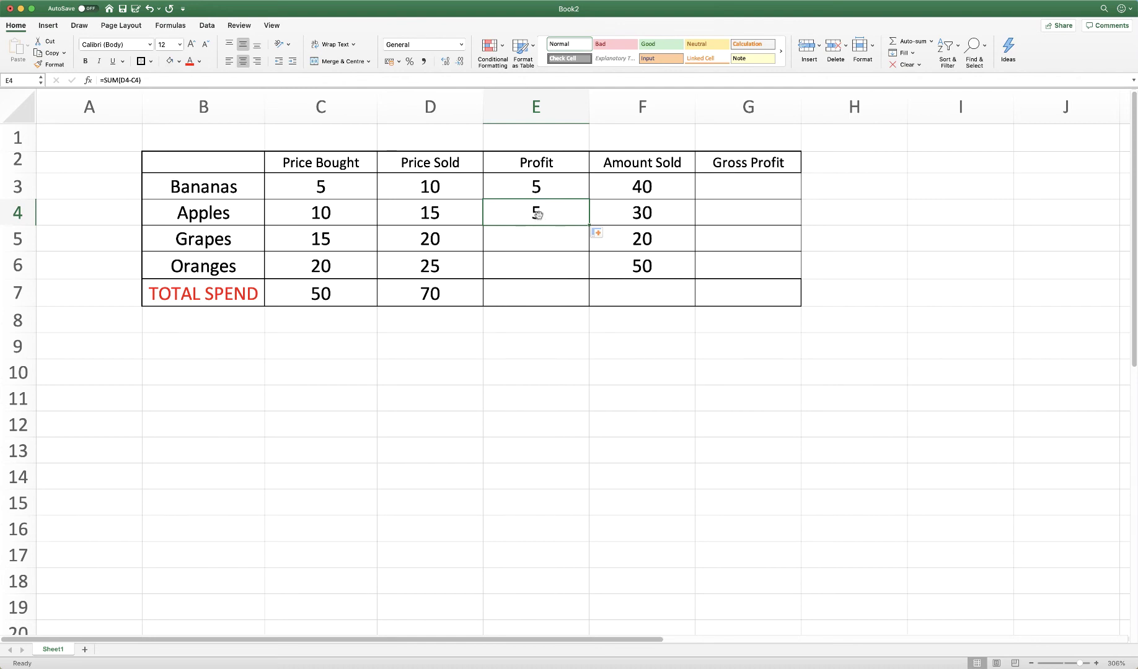
left_click(49, 54)
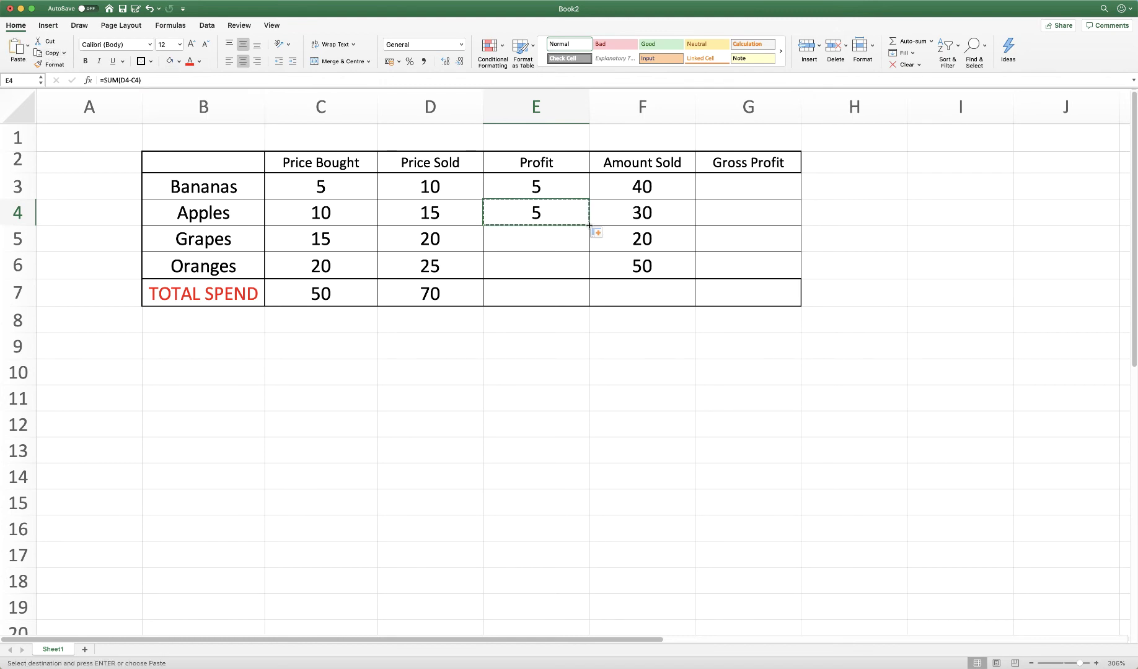
left_click_drag(589, 227, 584, 276)
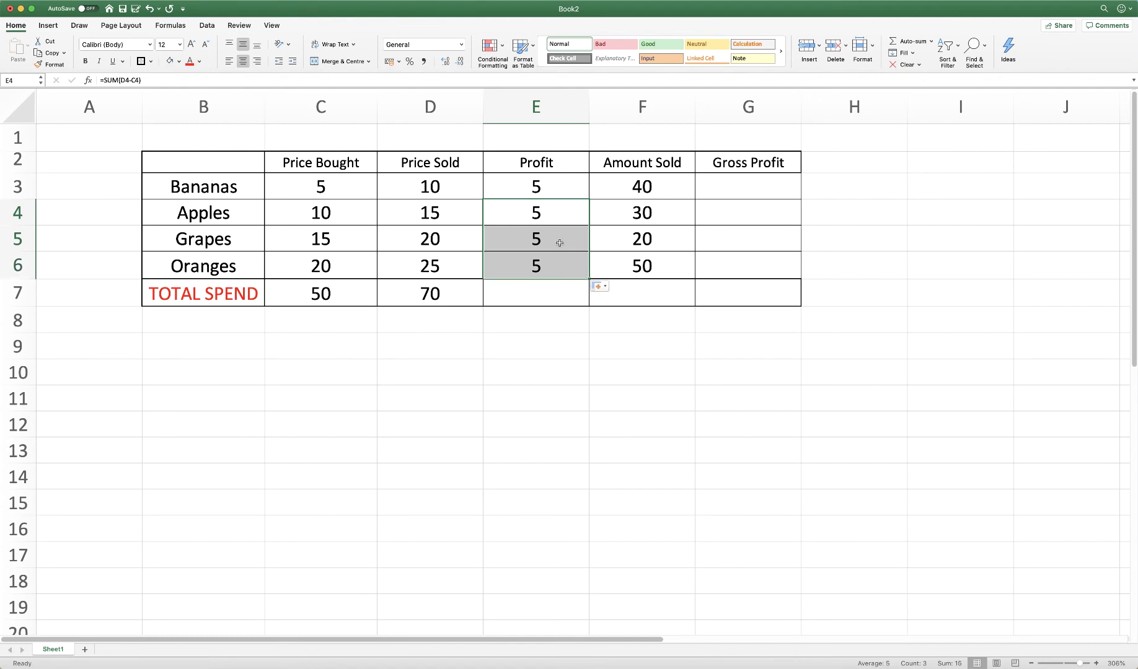
left_click(537, 238)
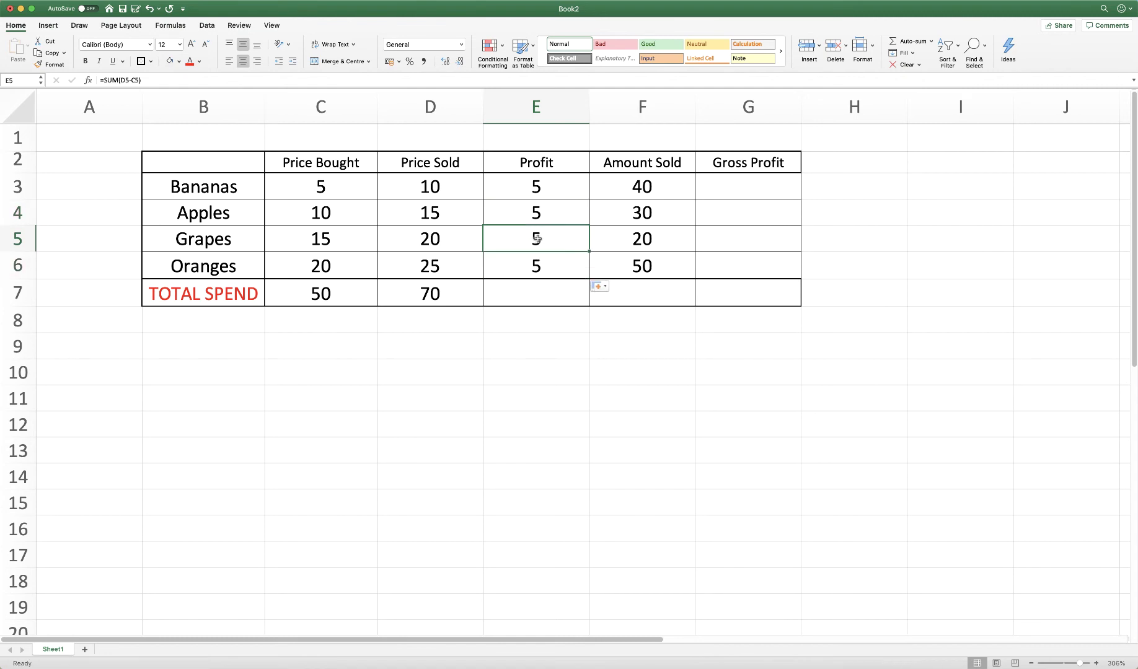
left_click(537, 267)
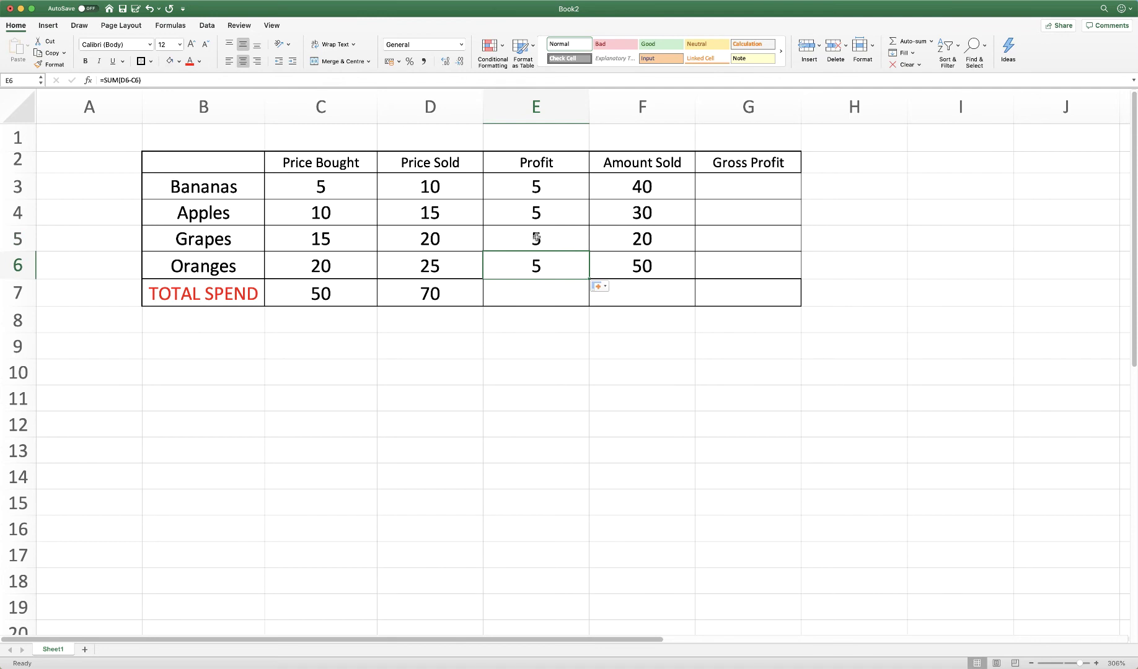
left_click(536, 238)
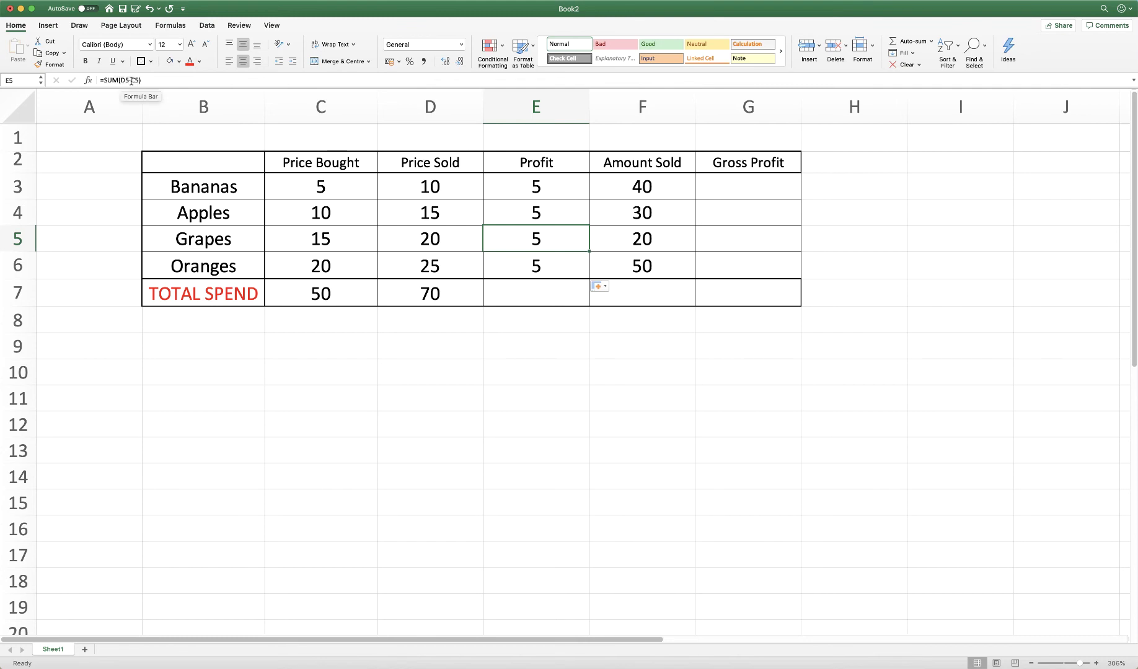
left_click(438, 241)
left_click(322, 241)
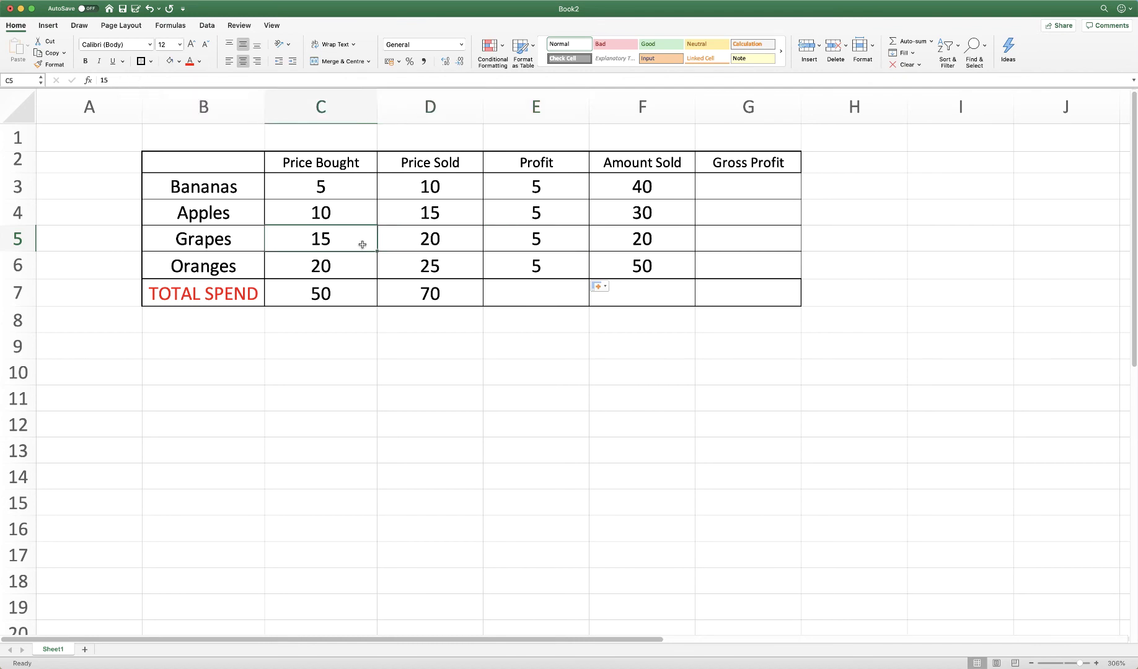
left_click(536, 267)
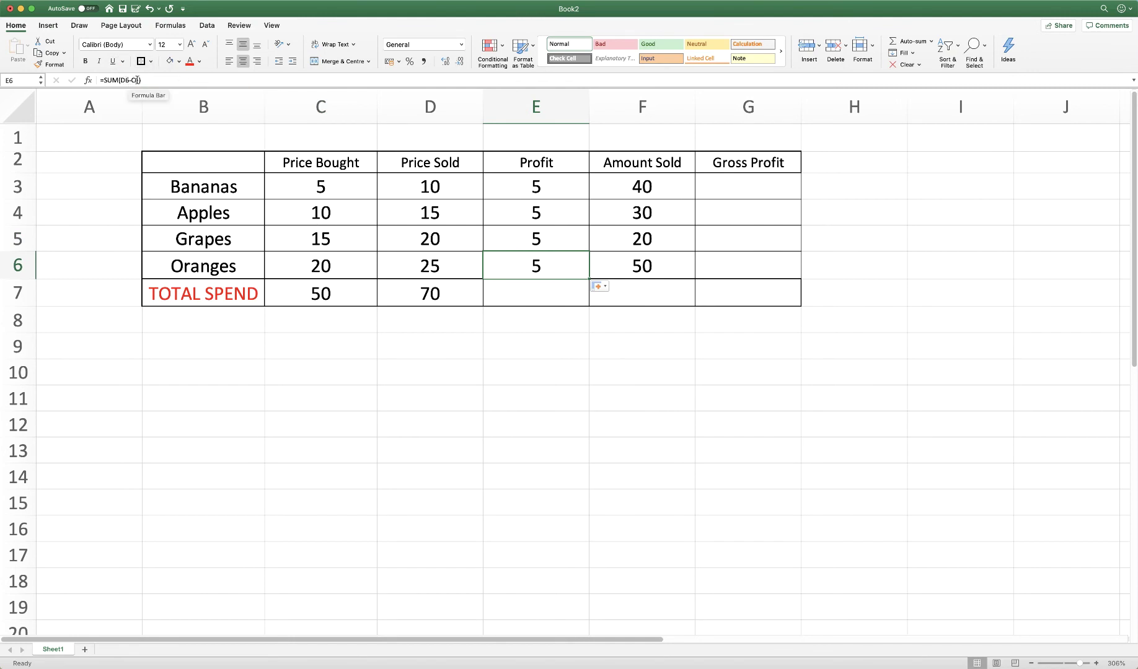
left_click_drag(415, 264, 365, 264)
left_click(544, 264)
left_click(540, 293)
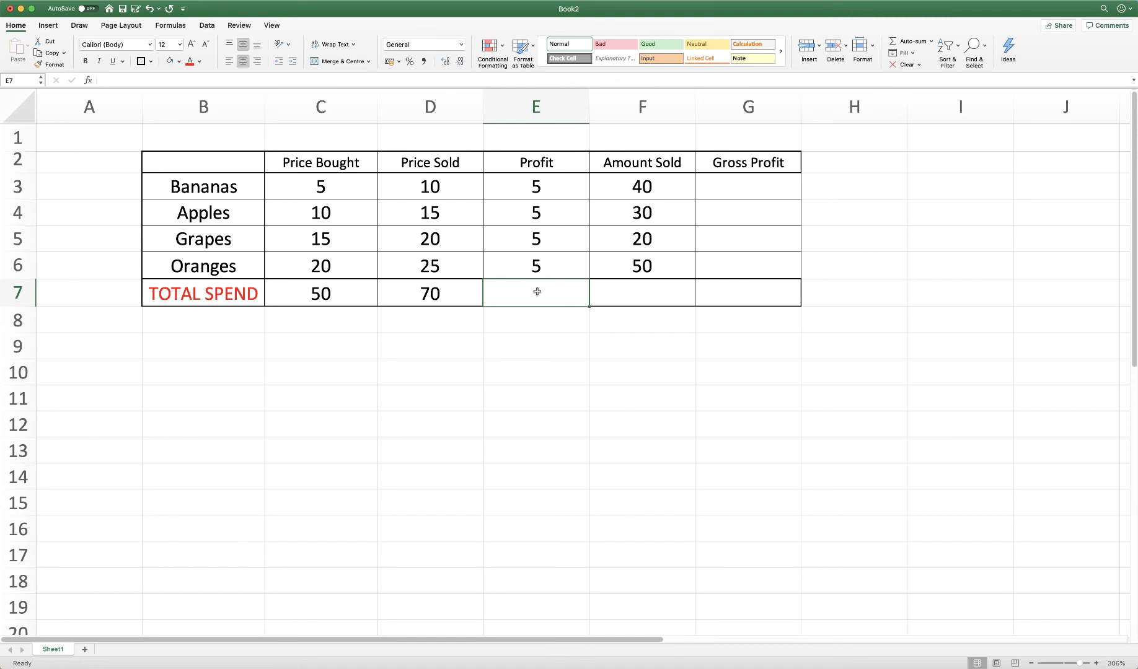
AutoSum the Profit values E3:E6 into E7, giving 20.
left_click_drag(537, 293, 542, 186)
left_click(900, 41)
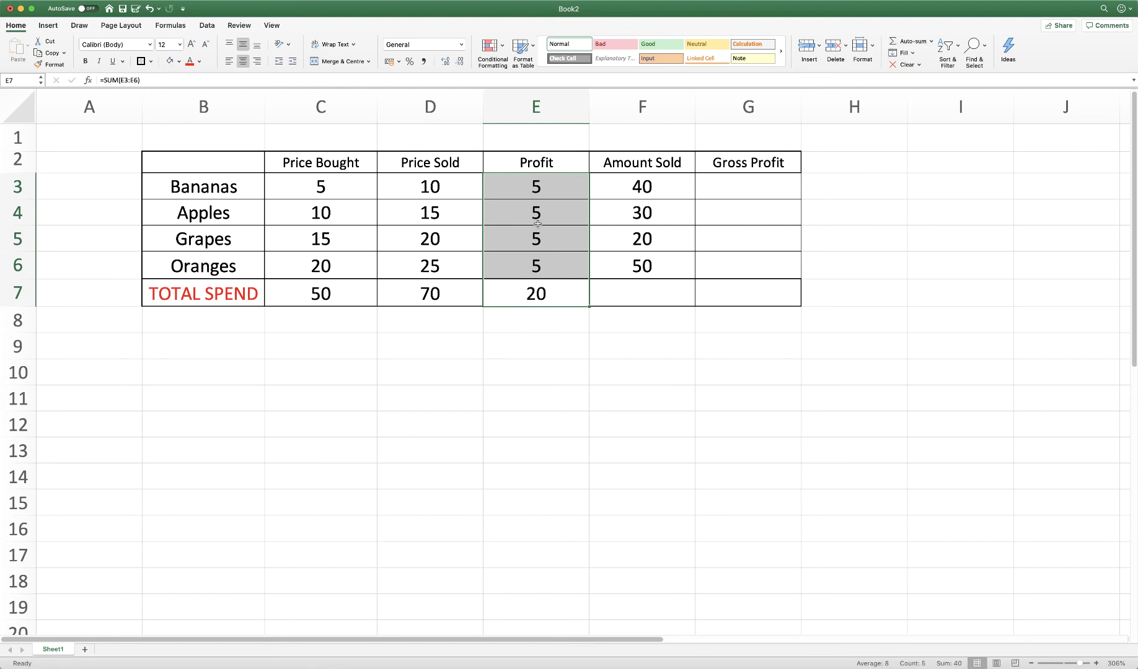
left_click(555, 295)
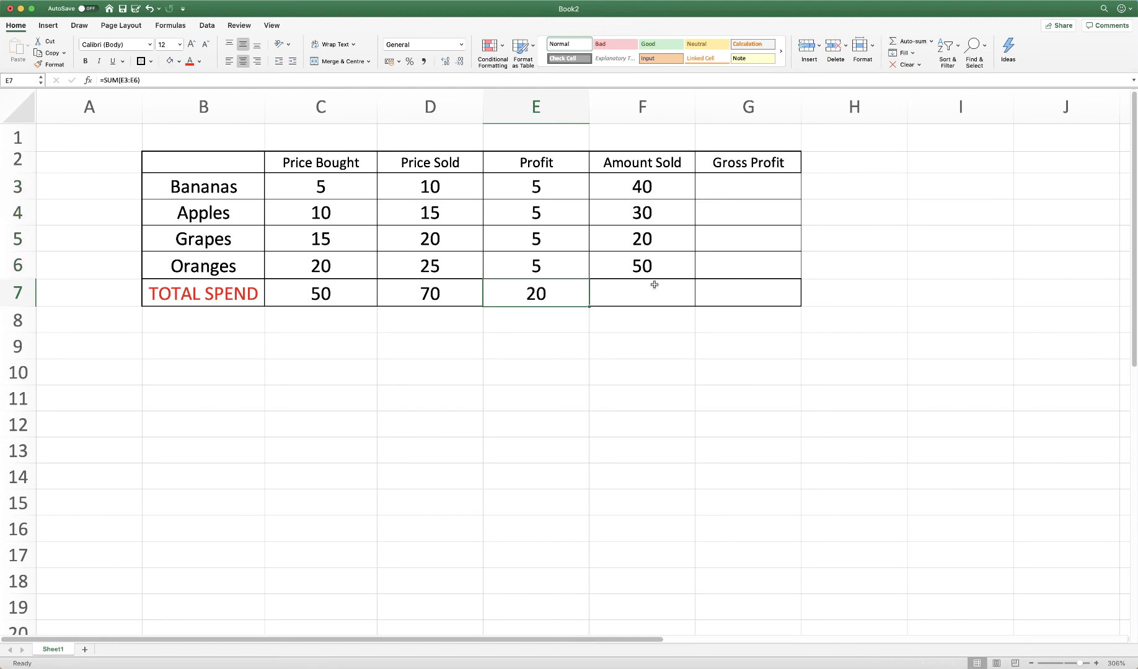
left_click(707, 194)
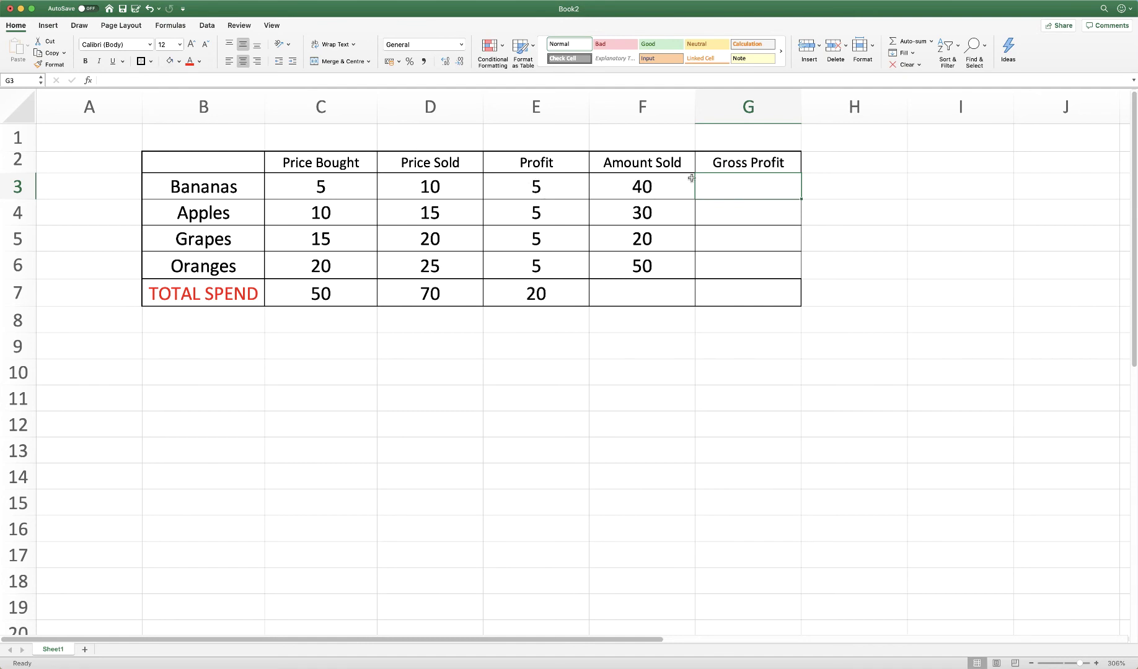
Enter =SUM(F3*E3) in G3 so the Bananas gross profit shows 200.
type("=SUM")
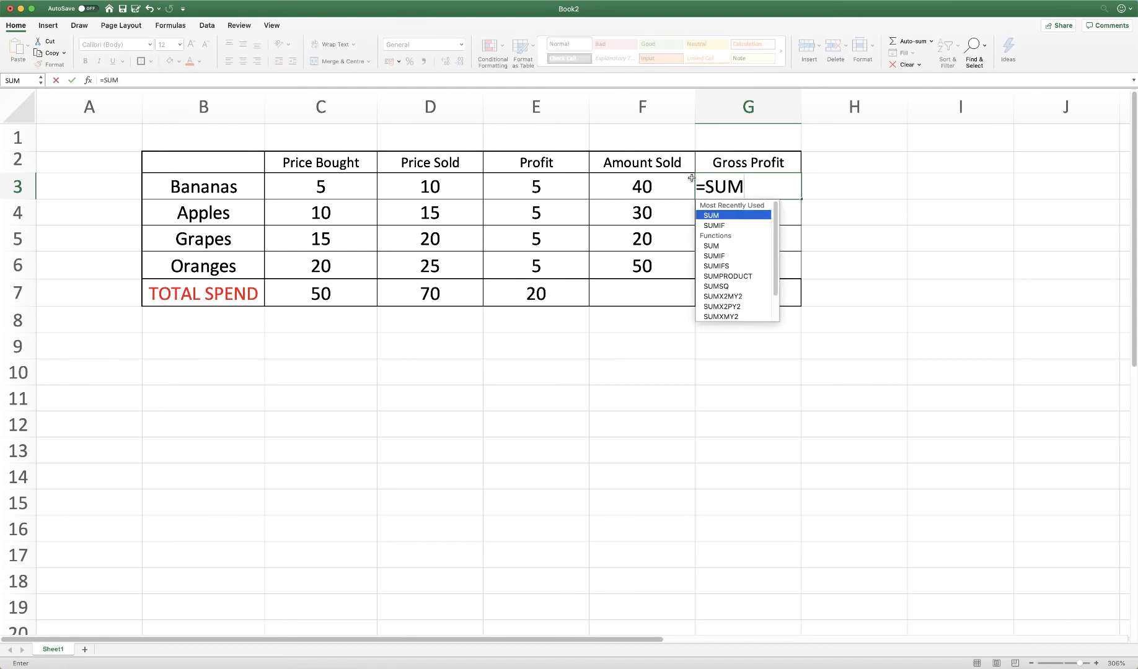
type("(")
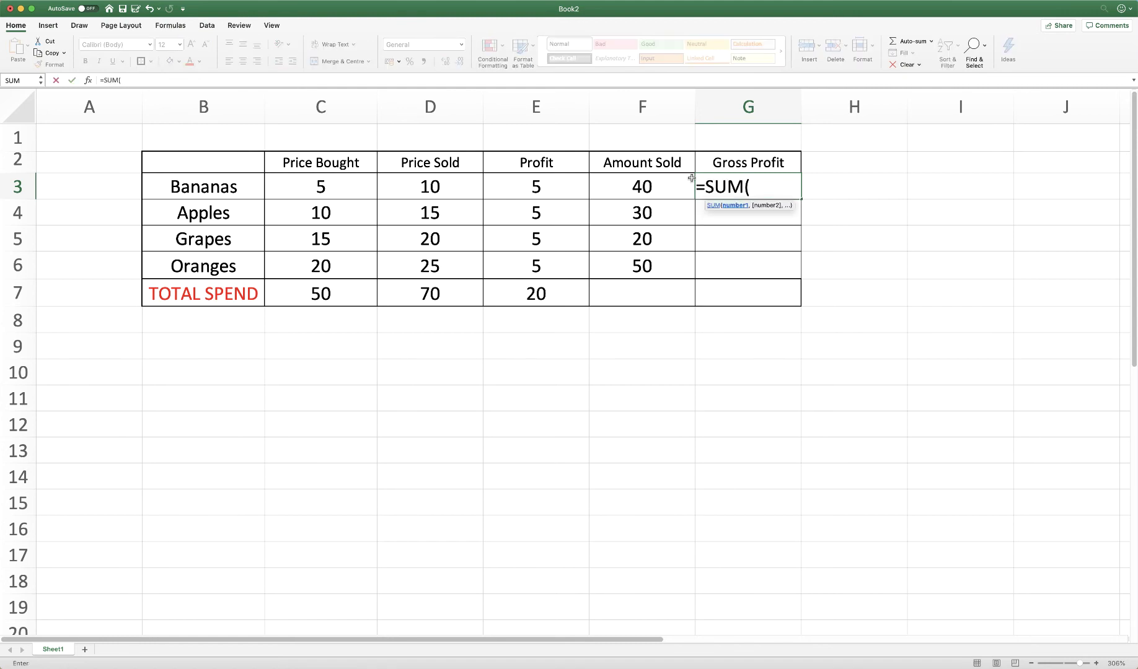
left_click(641, 188)
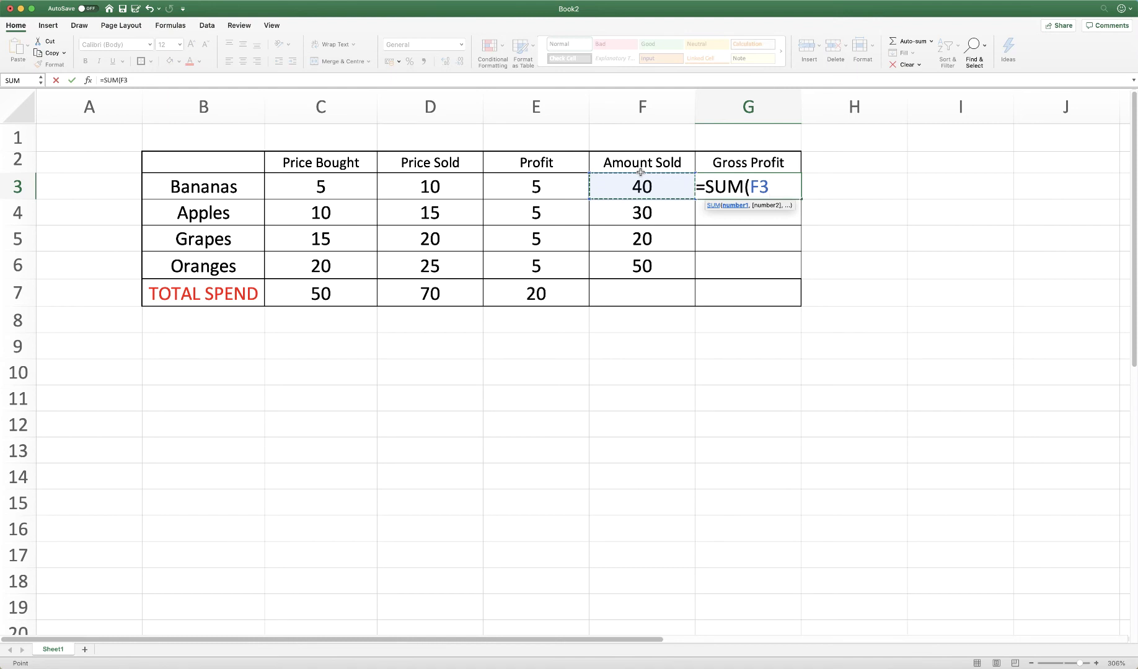
type("*")
left_click(537, 189)
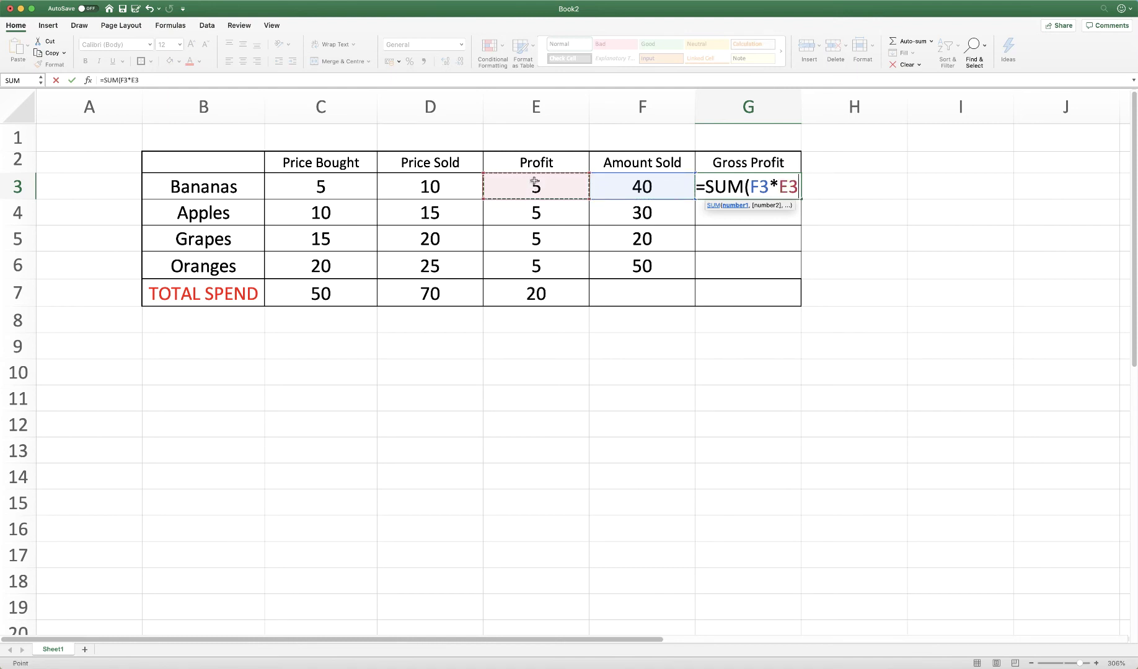
type(")")
key("Return")
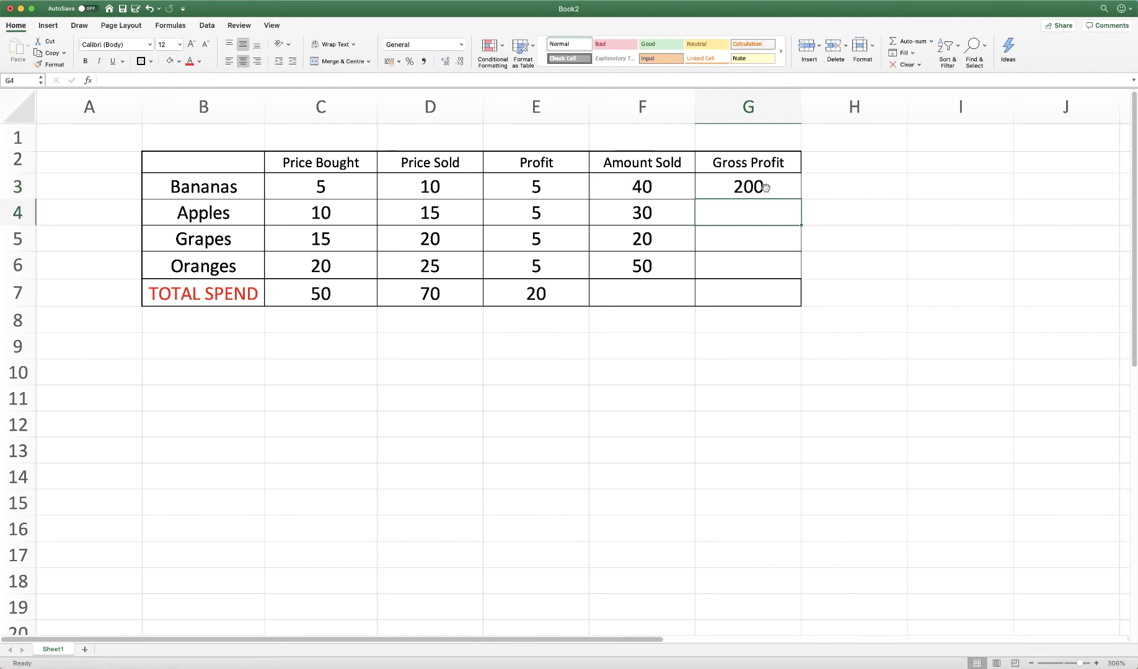
Change the Bananas amount sold in F3 to 45, so G3 recalculates to 225.
left_click(643, 186)
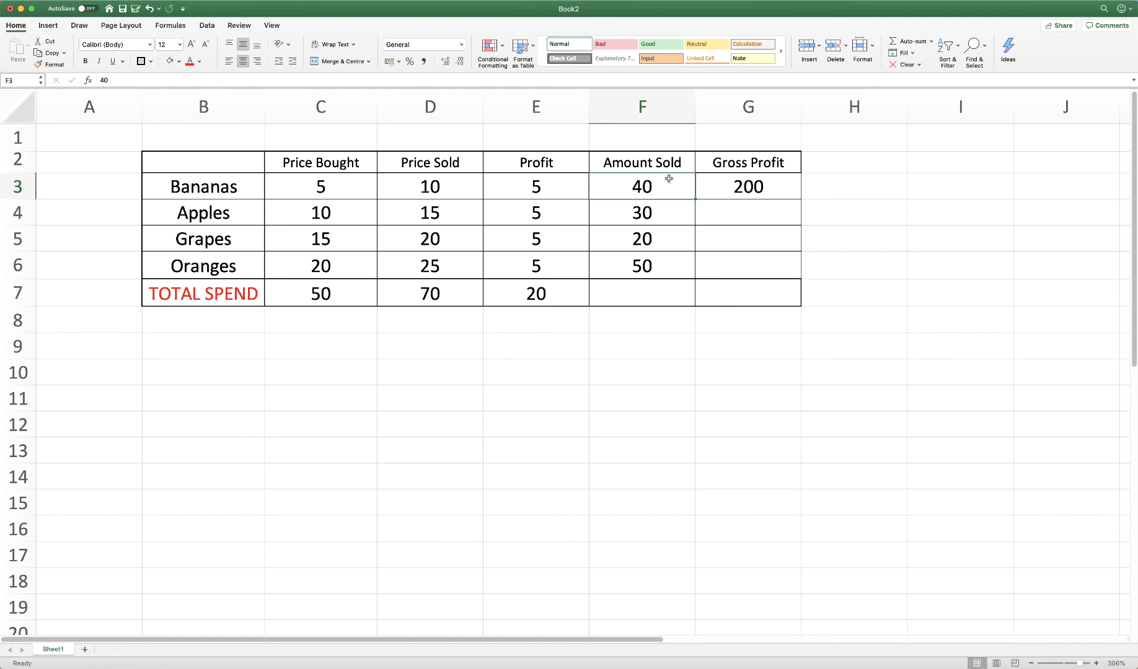
type("45")
left_click(730, 196)
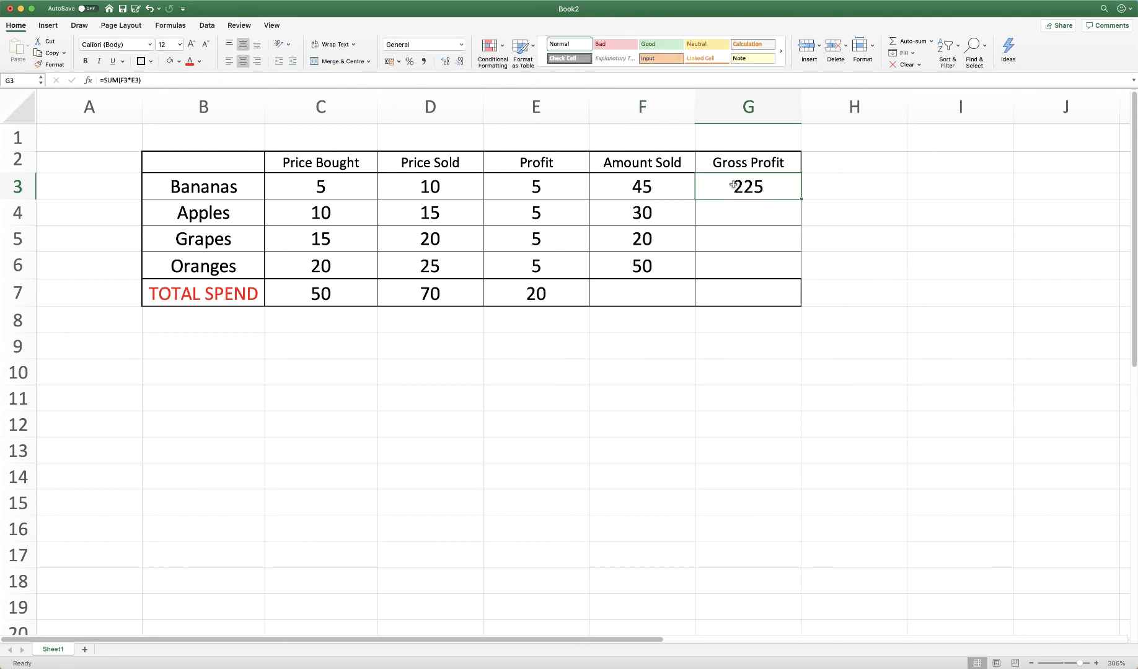
left_click(760, 214)
Enter =SUM(F4*E4) in G4 for an Apples gross profit of 150.
type("=SUM(")
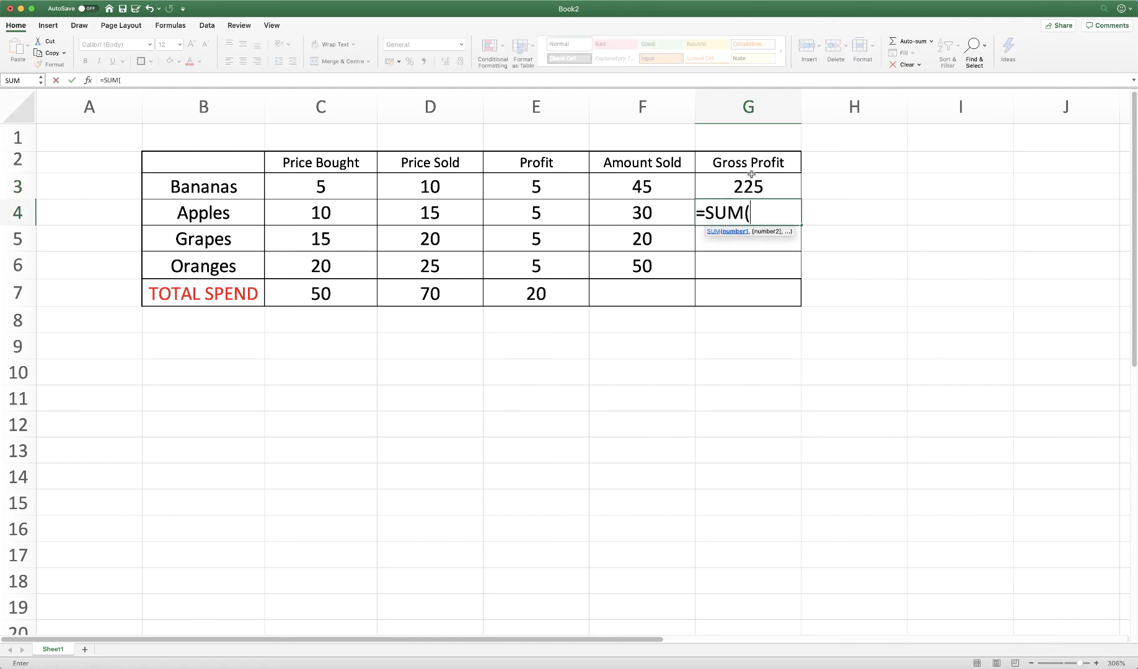
left_click(640, 213)
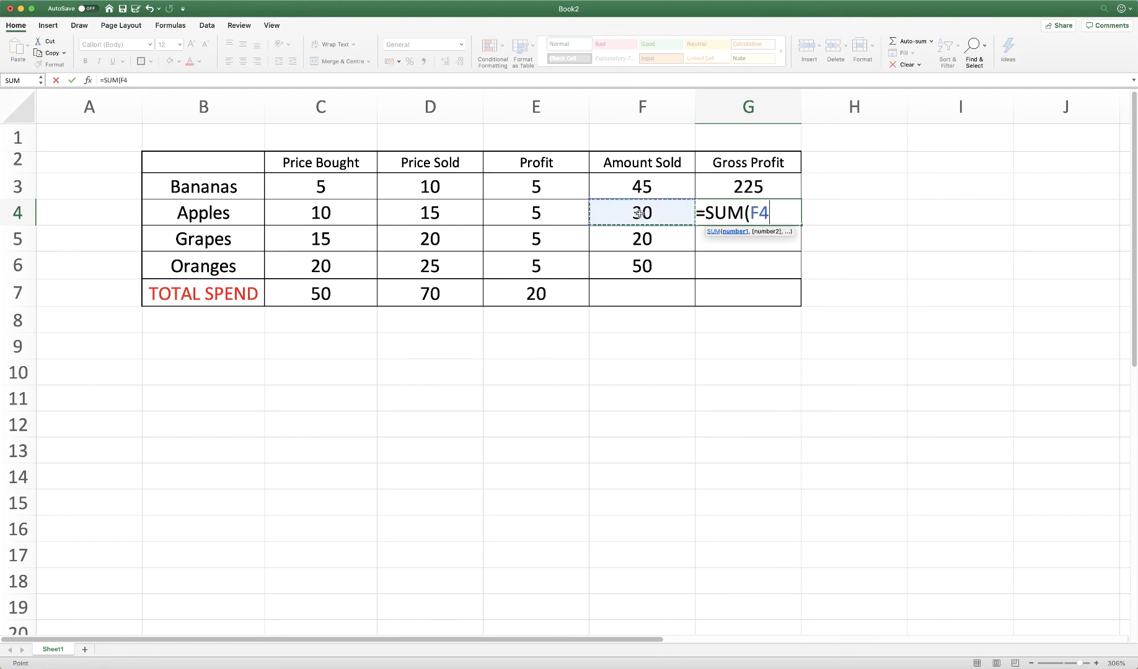
type("*")
left_click(541, 205)
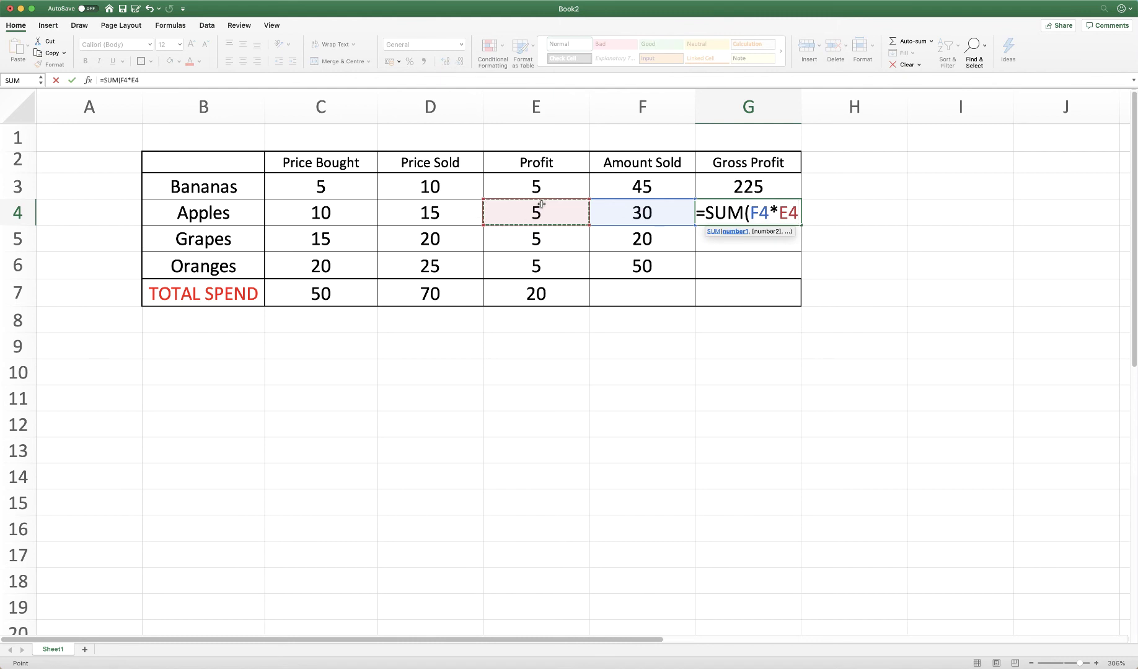
type(")")
key("Return")
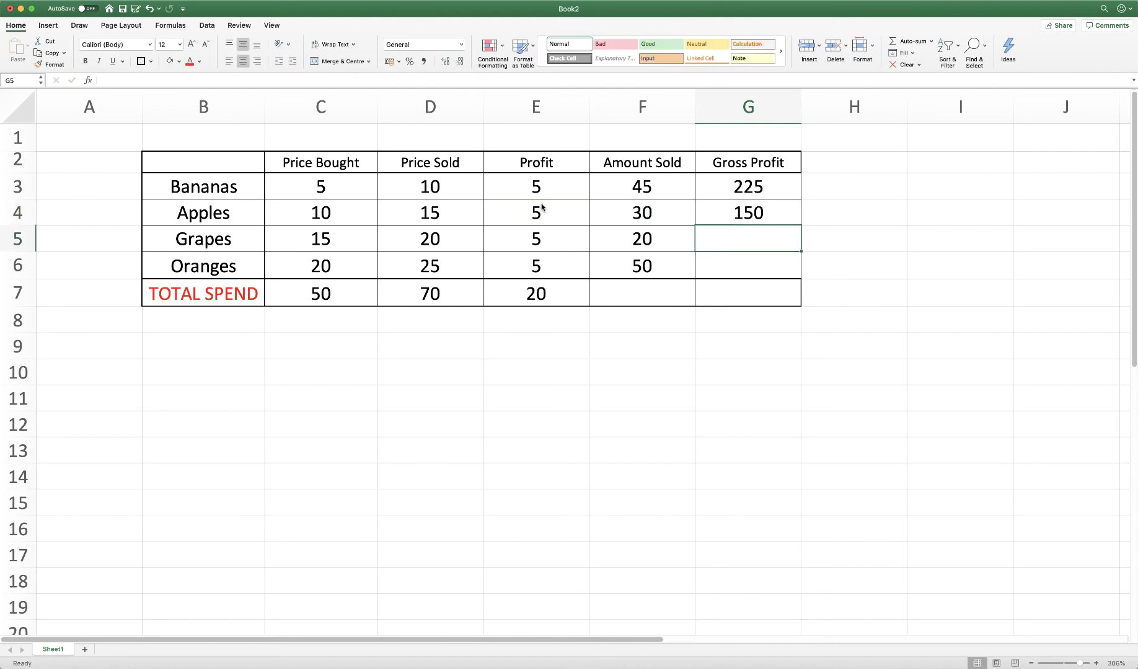
Copy the G4 formula down to G6, giving Grapes 100 and Oranges 250.
left_click(775, 212)
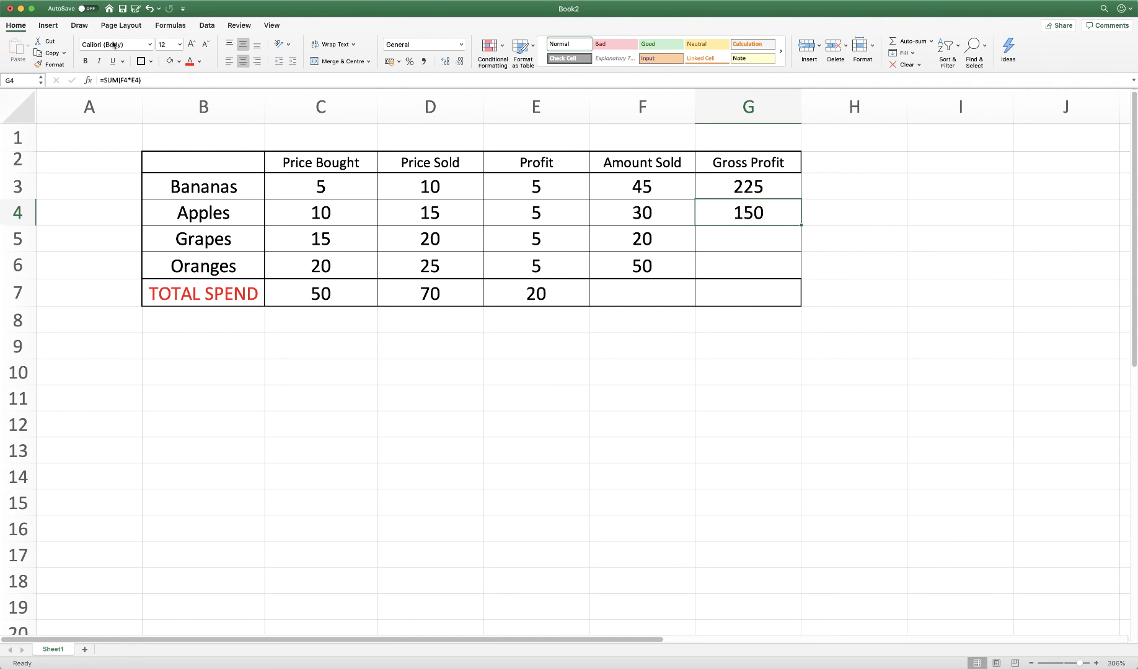
left_click(43, 54)
left_click_drag(801, 227, 804, 261)
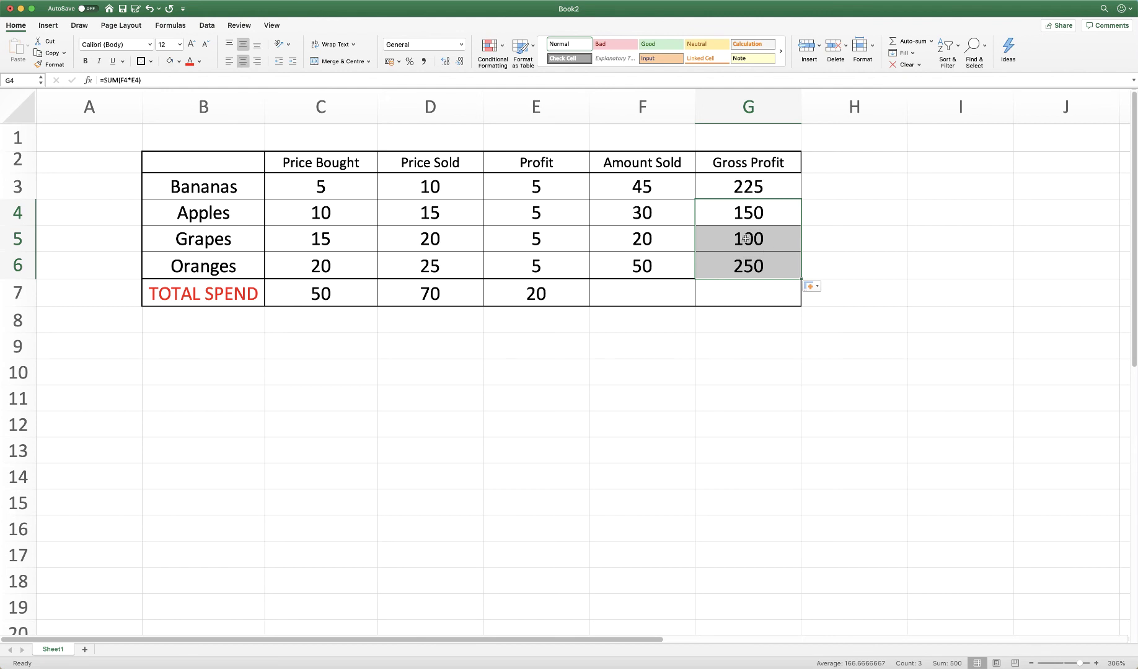
AutoSum the Gross Profit column G3:G7 to a total of 725.
left_click(825, 260)
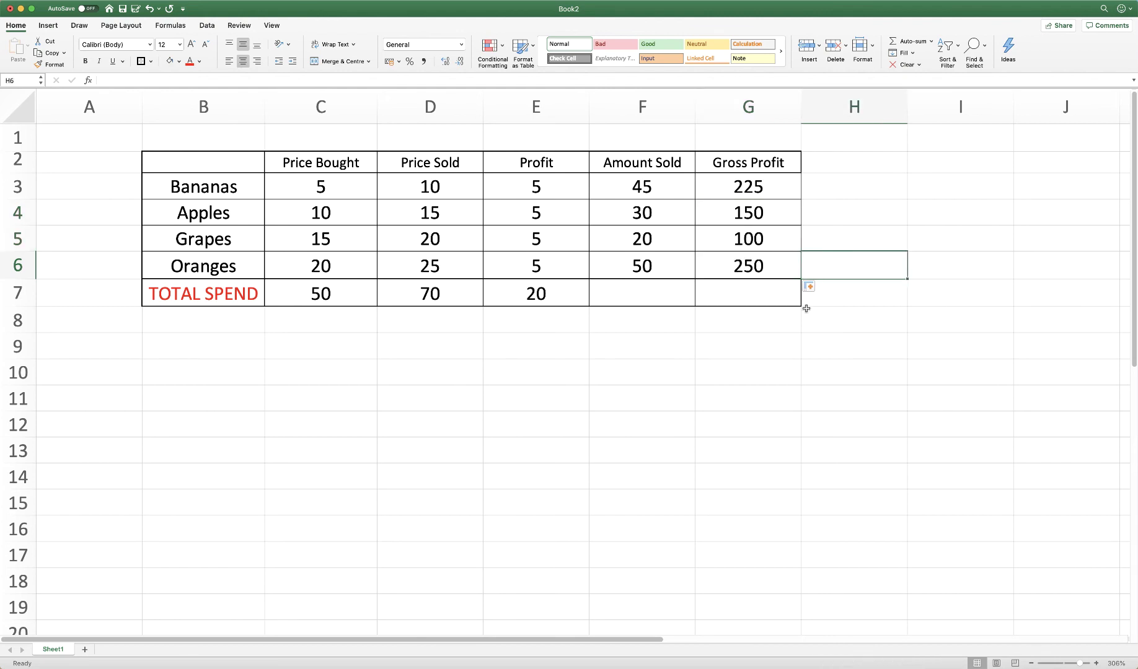
left_click_drag(749, 290, 770, 195)
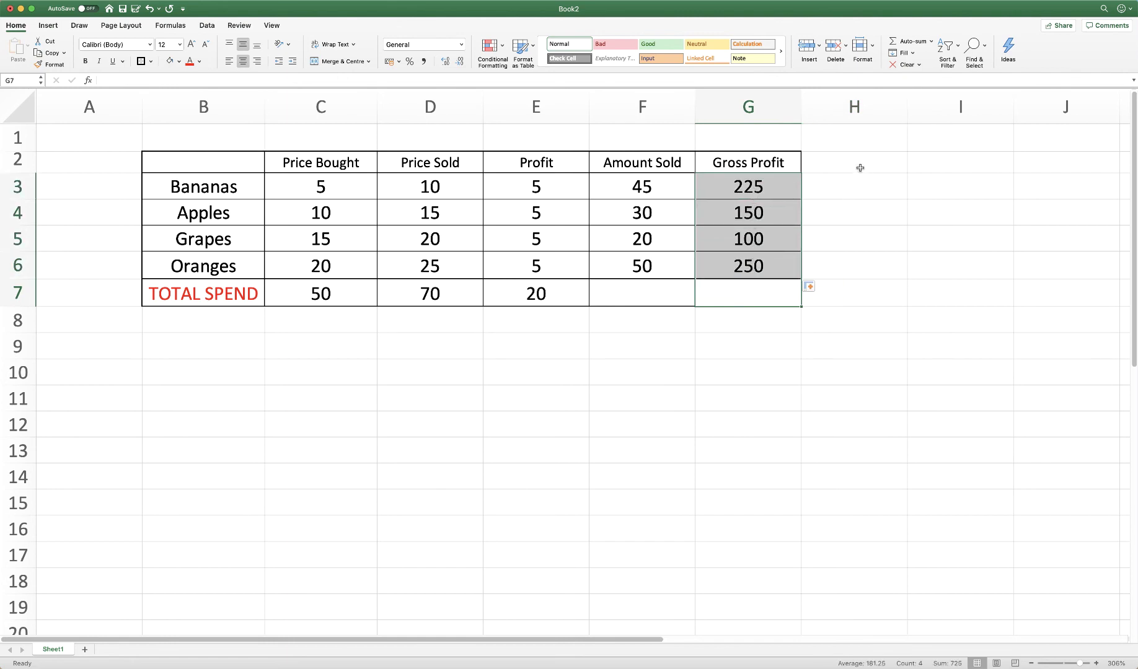
left_click(893, 42)
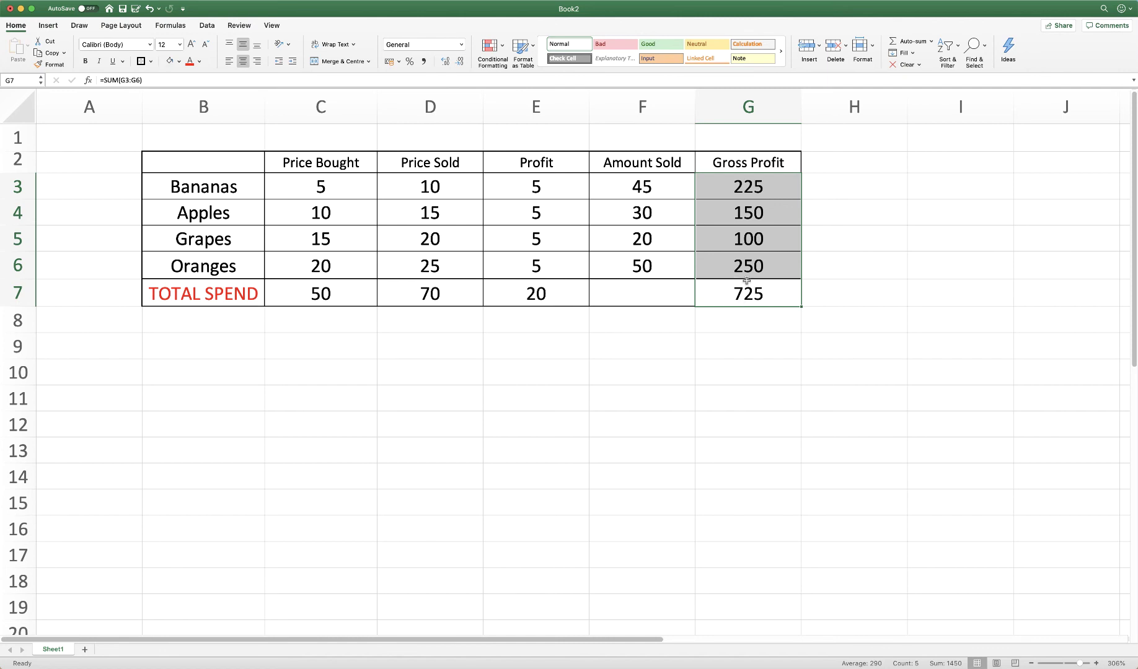
AutoSum the Amount Sold column F3:F7 to a total of 145.
left_click(759, 319)
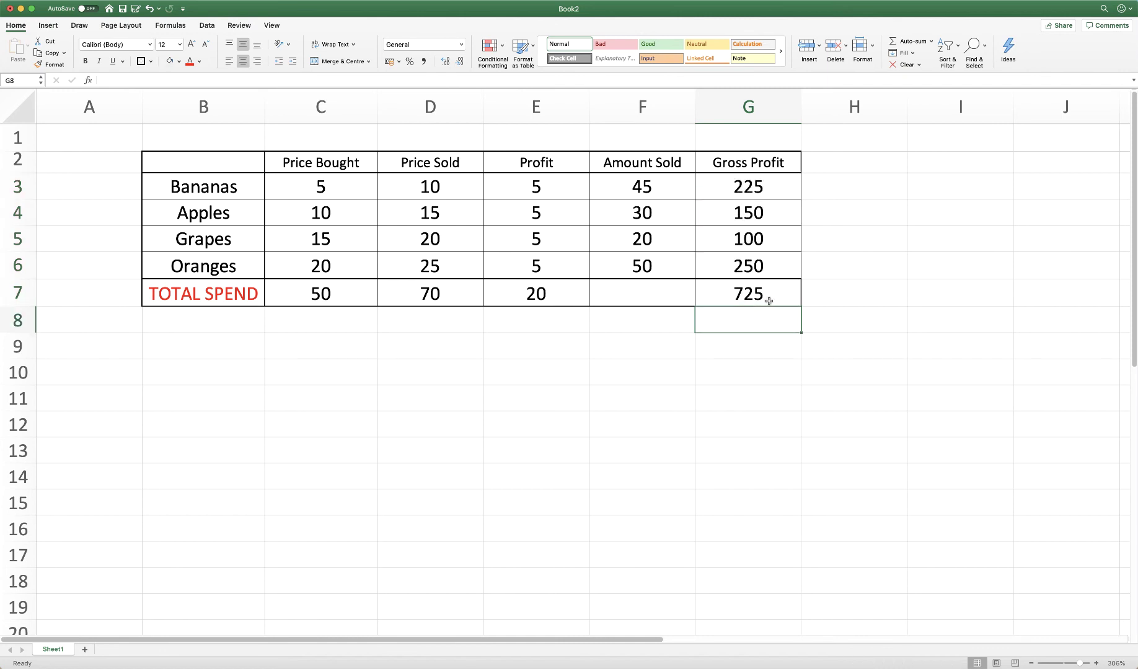
left_click(644, 289)
left_click_drag(648, 291, 647, 187)
left_click(896, 43)
left_click(669, 291)
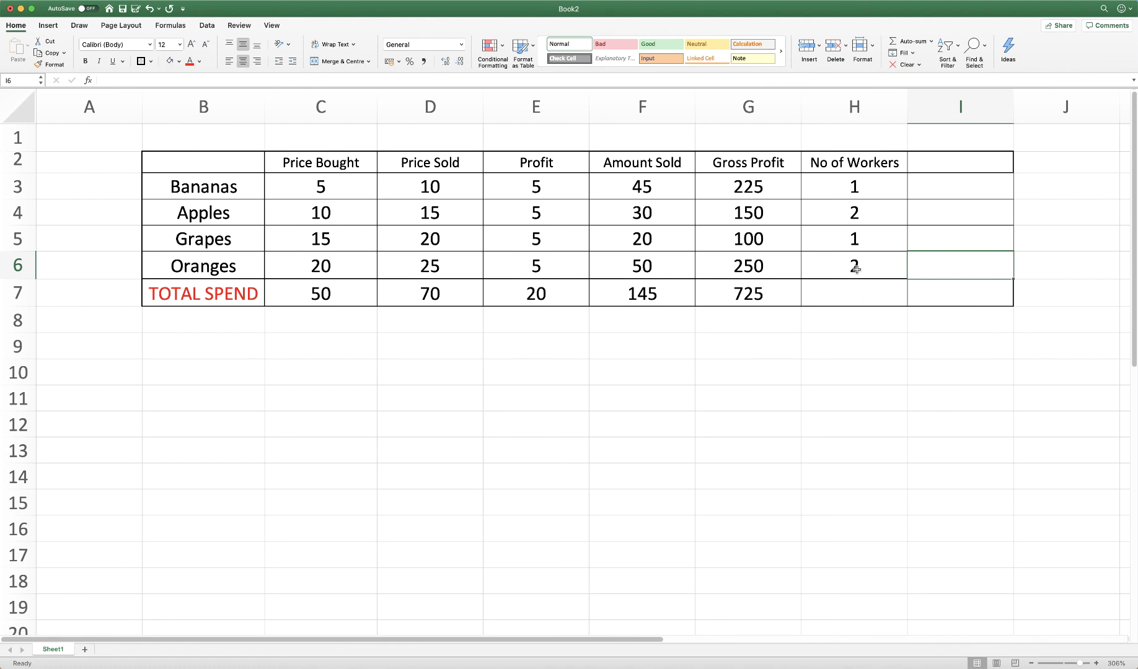
AutoSum worker counts H3:H6 into H7, totalling 6 workers.
left_click(854, 293)
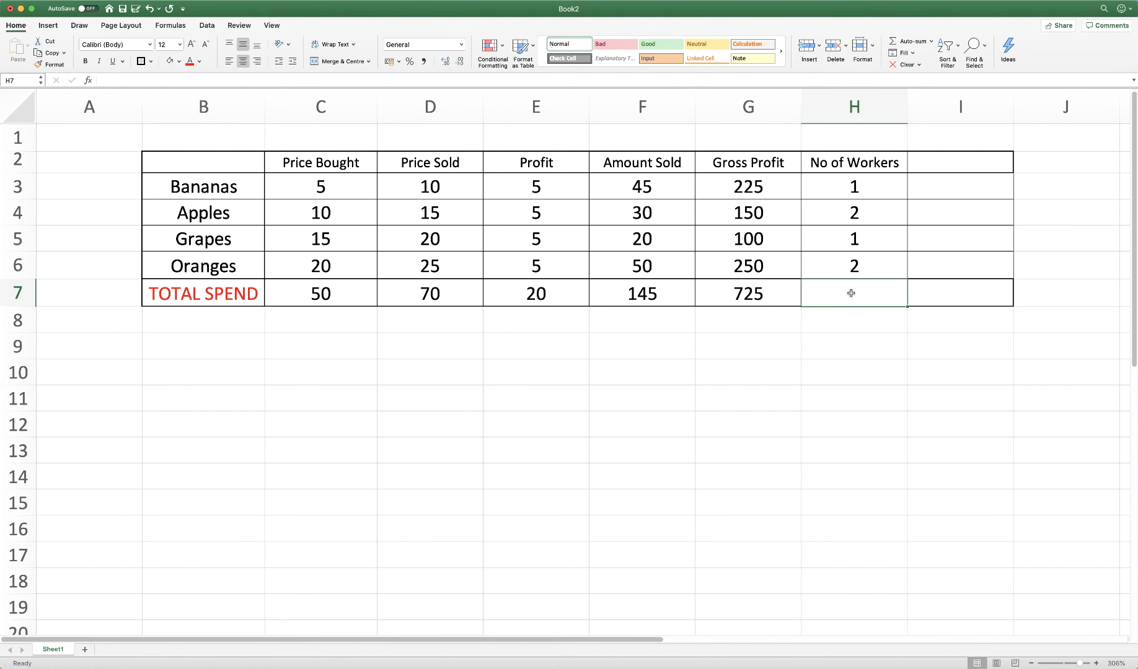
left_click_drag(850, 293, 852, 186)
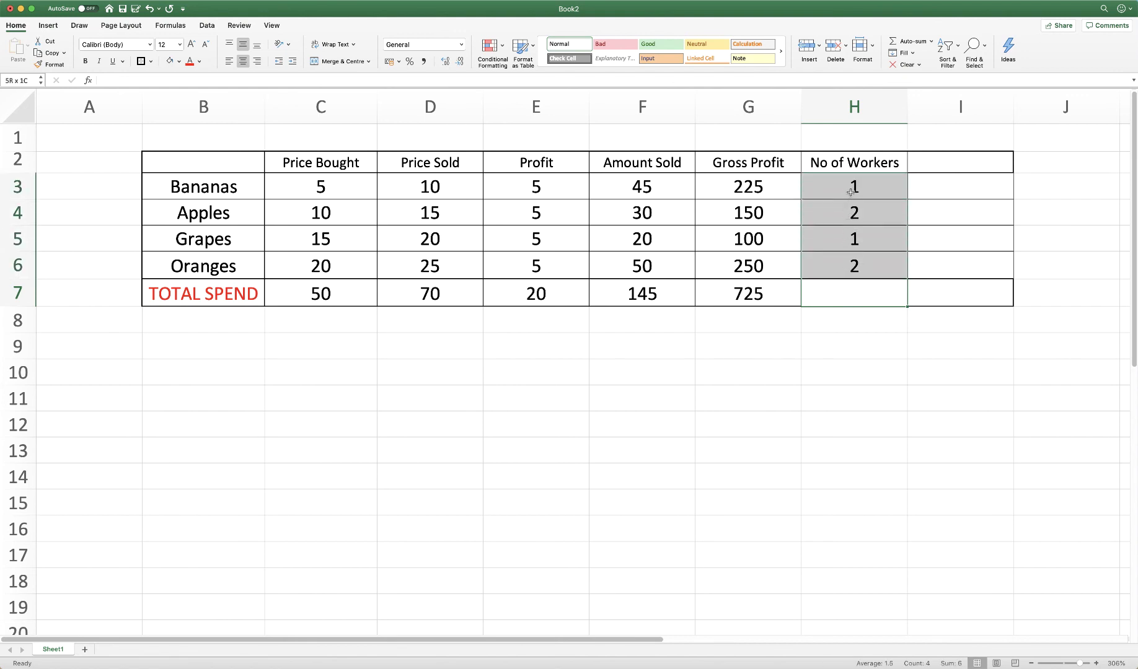
left_click(894, 42)
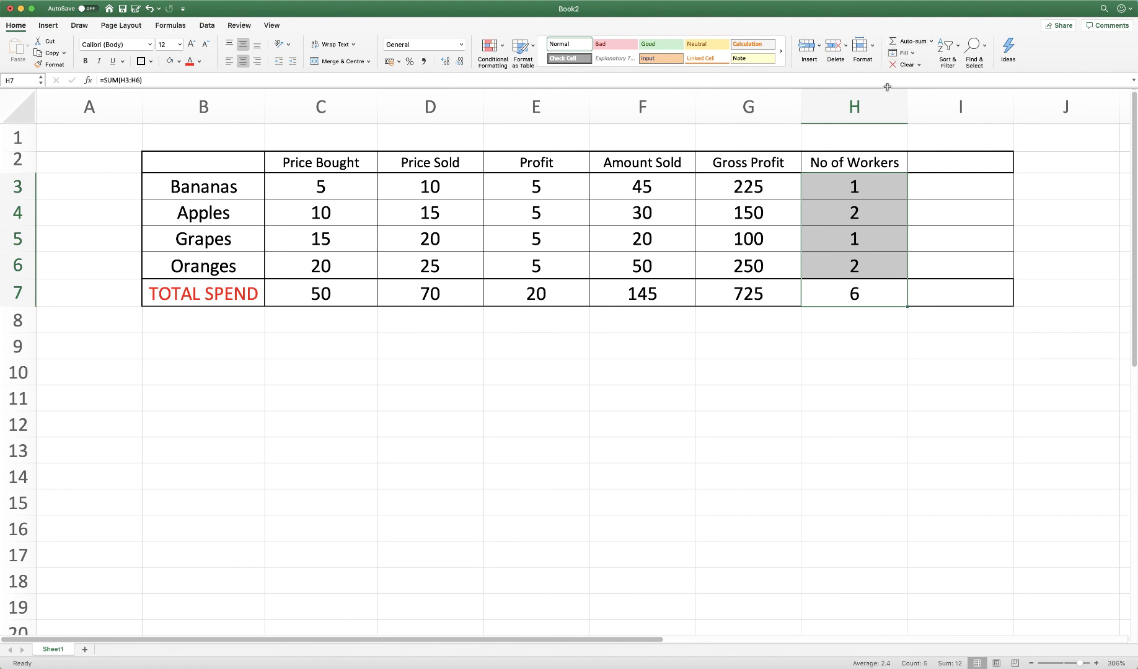
left_click(874, 294)
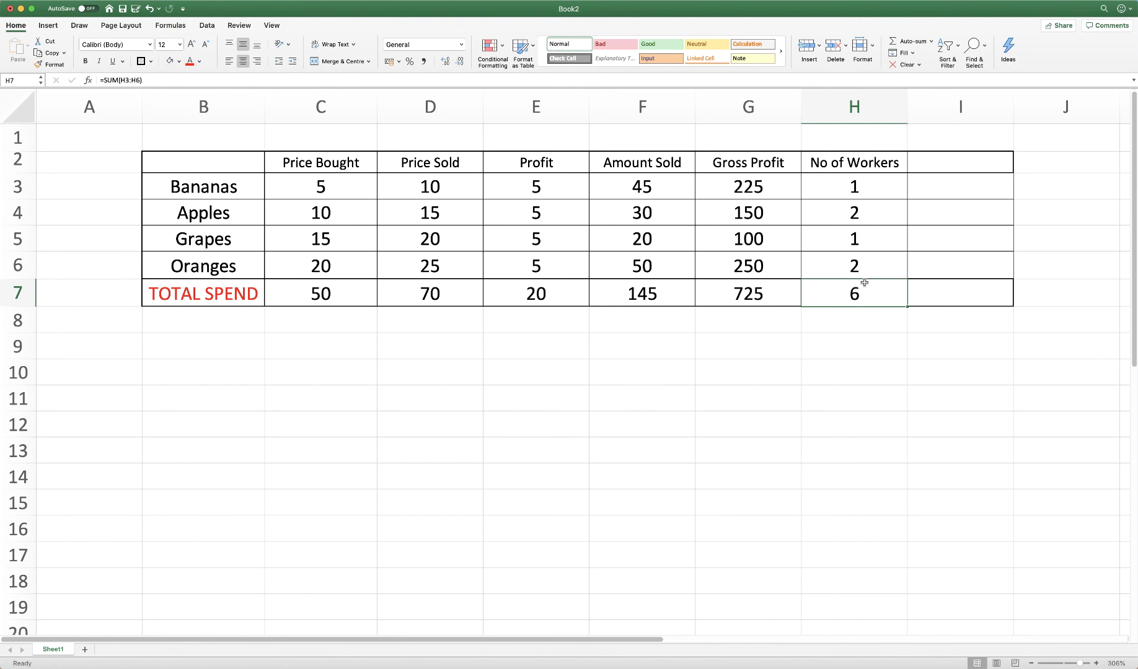
Add the column header 'Wages' in I2.
left_click(964, 159)
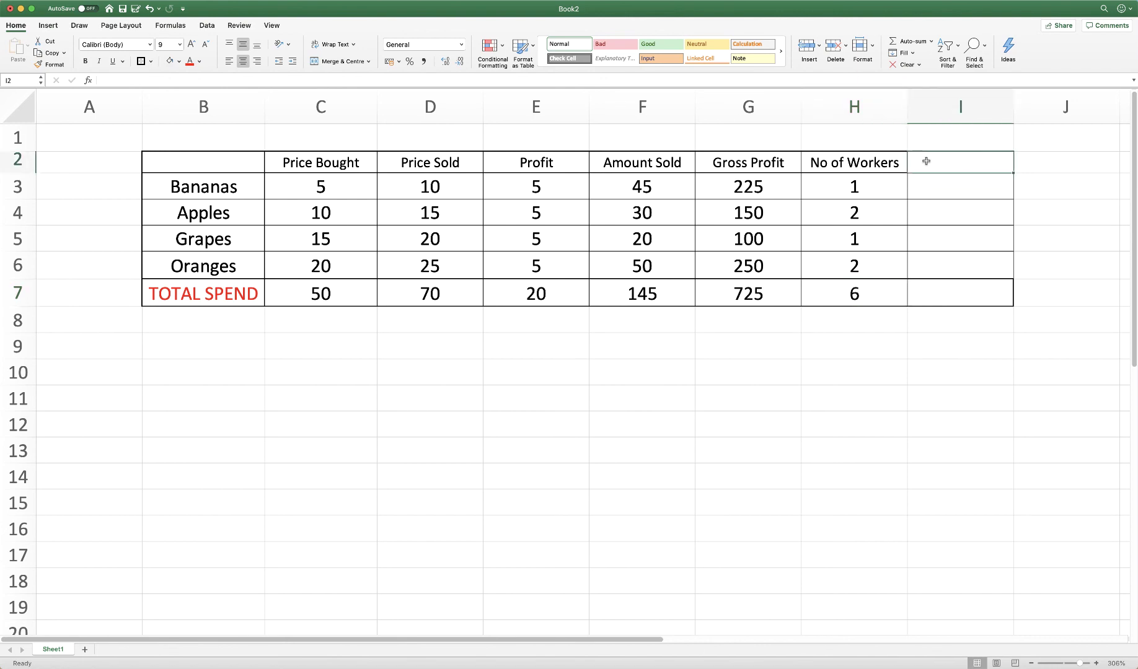
type("Wages")
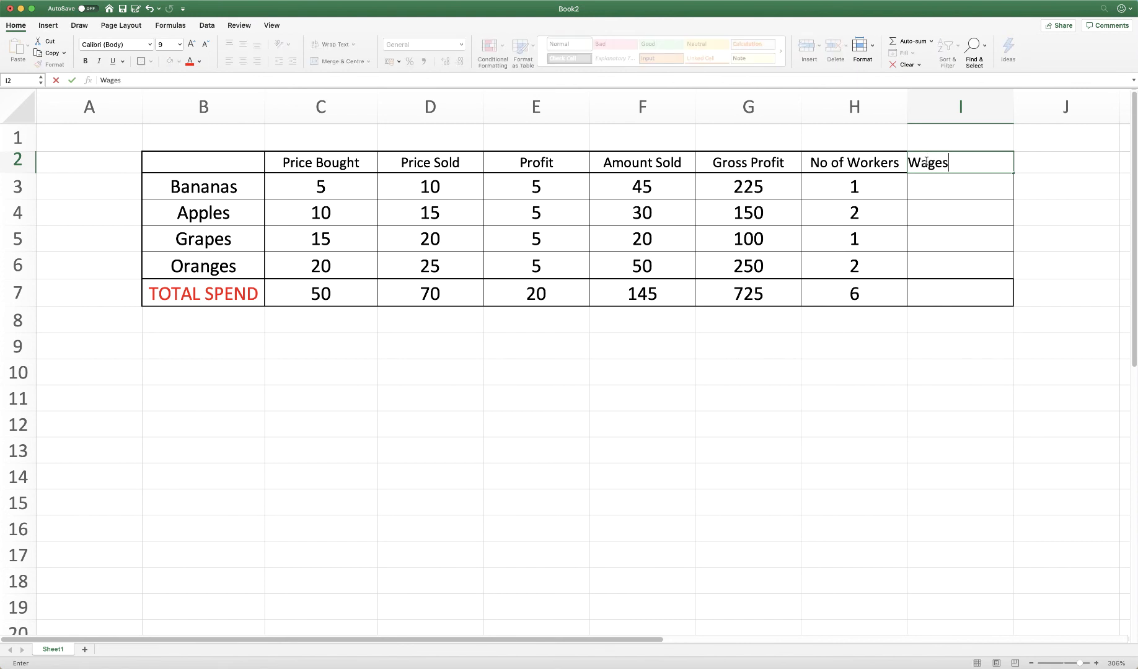
left_click(959, 338)
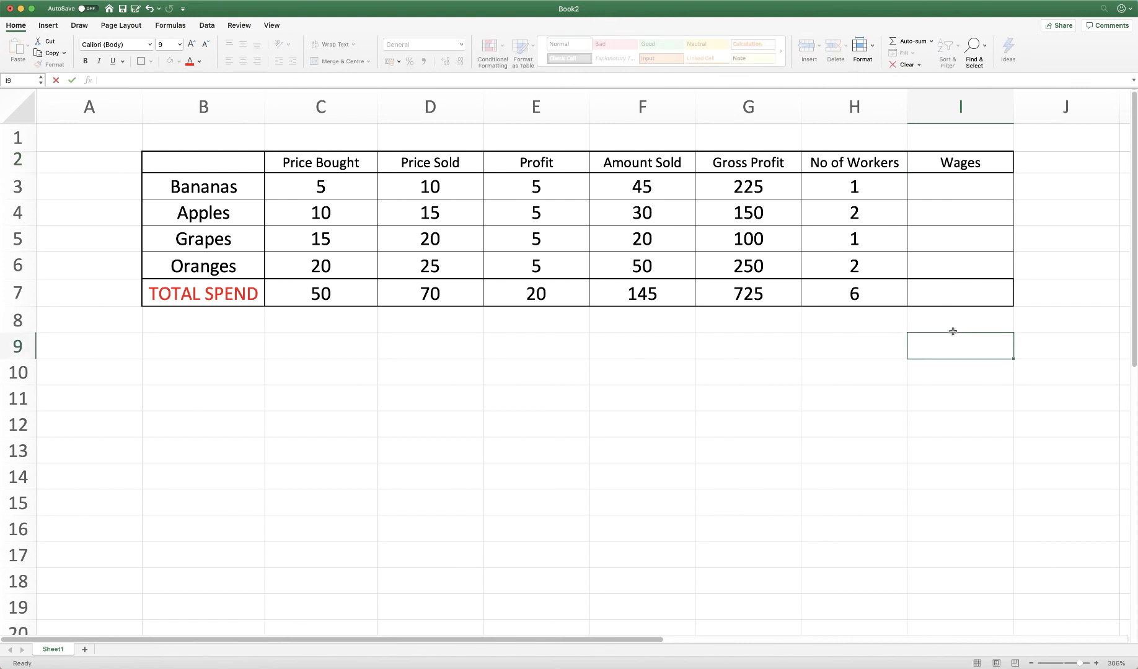
Enter =SUM(G7/H7) in I7 so total wages show 120.83333.
left_click(960, 294)
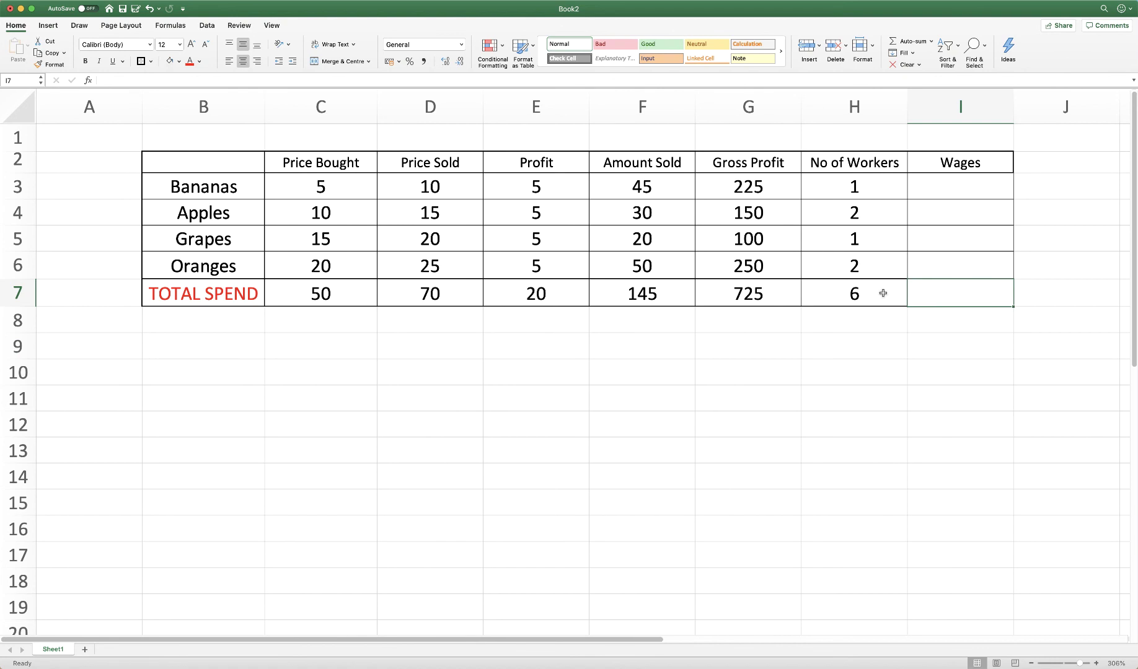
type("=")
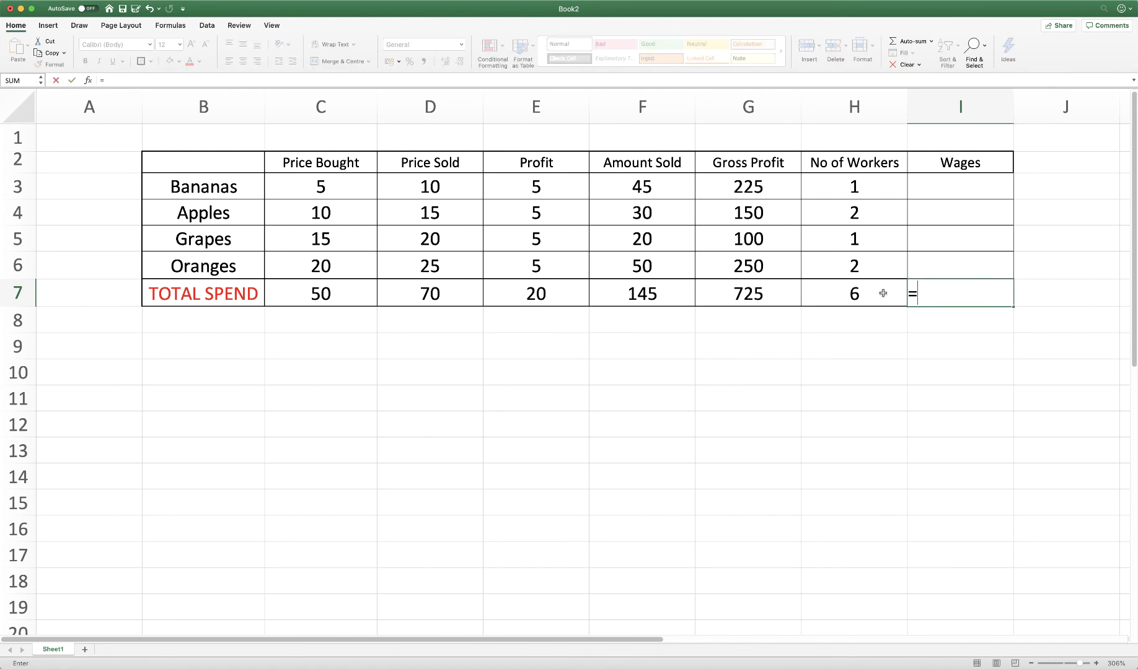
type("SUM(")
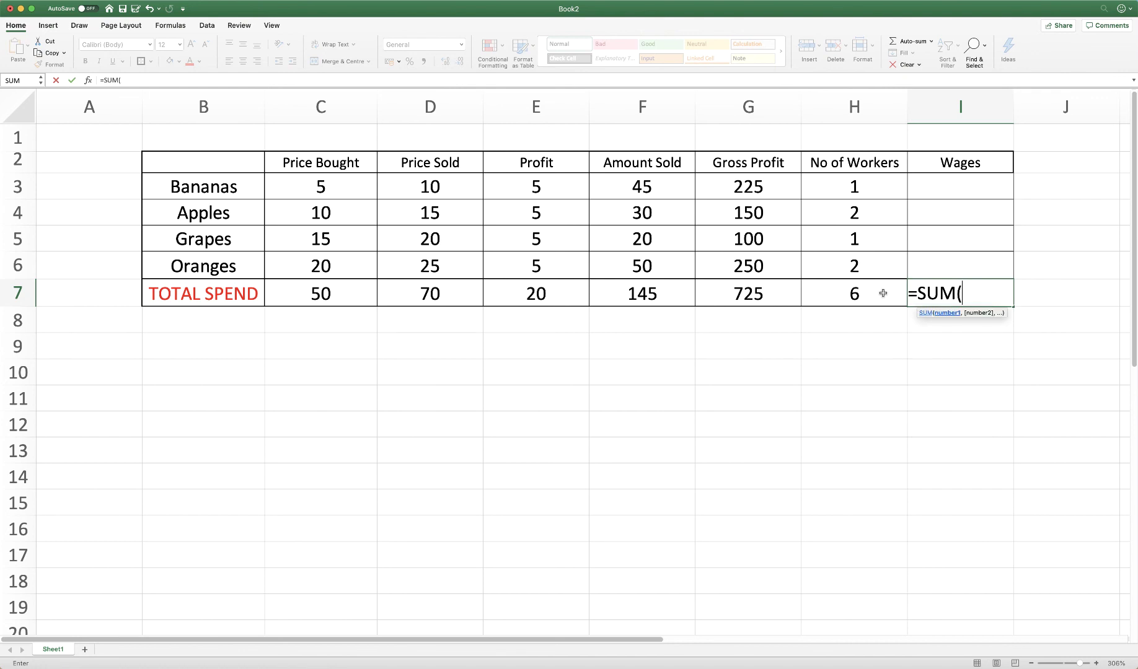
left_click(748, 293)
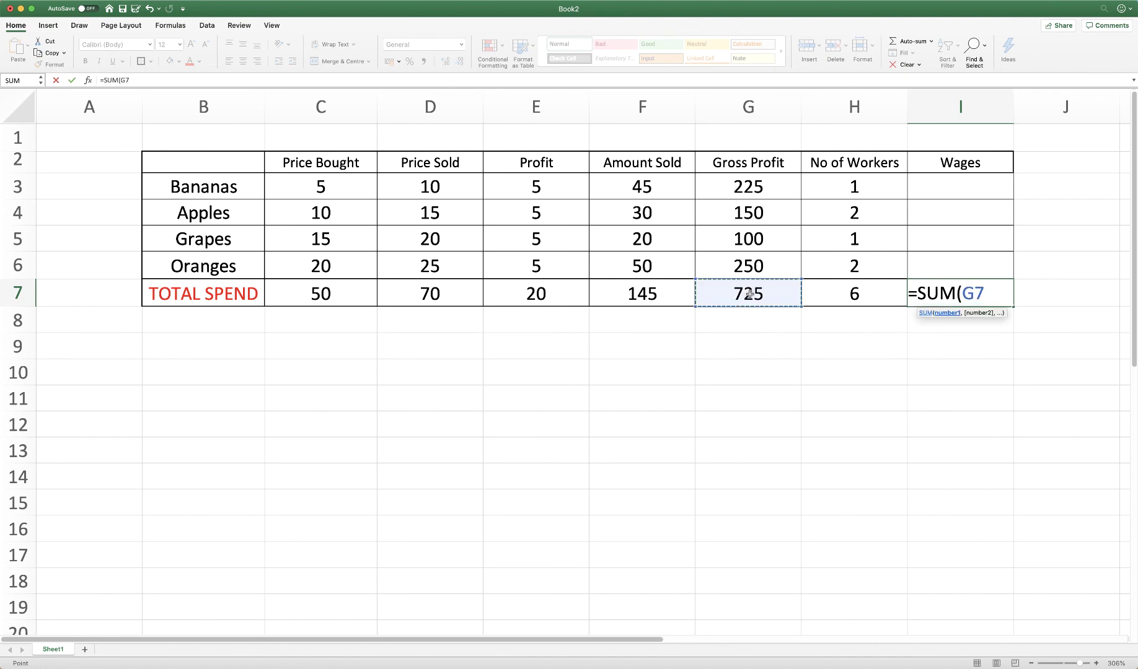
type("/")
left_click(854, 294)
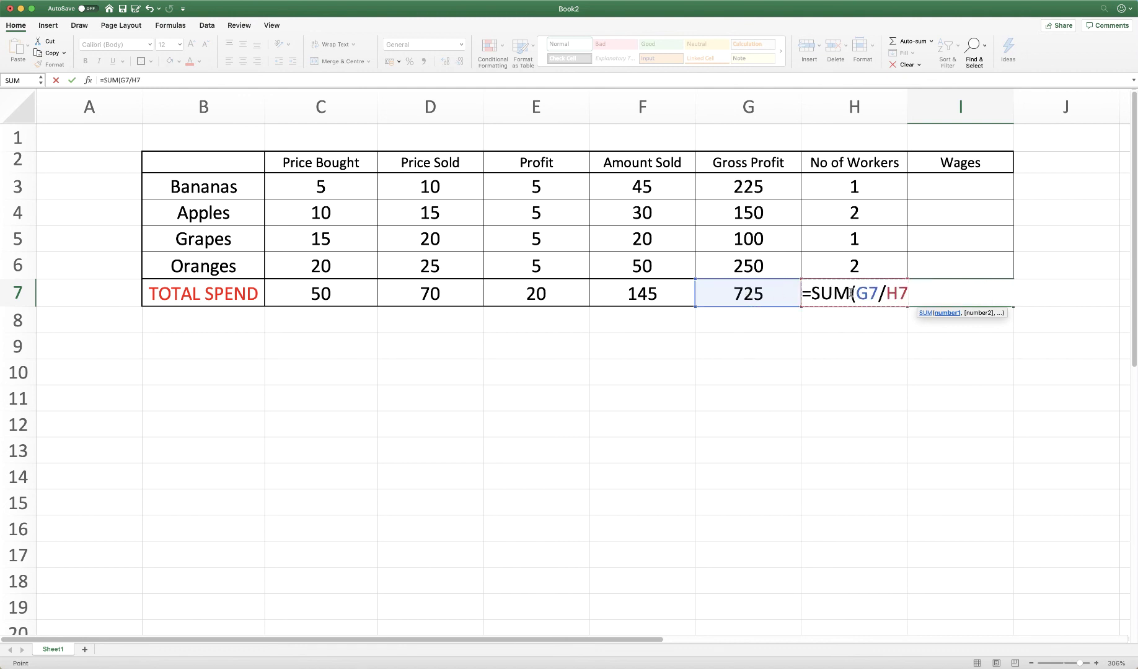
type(")")
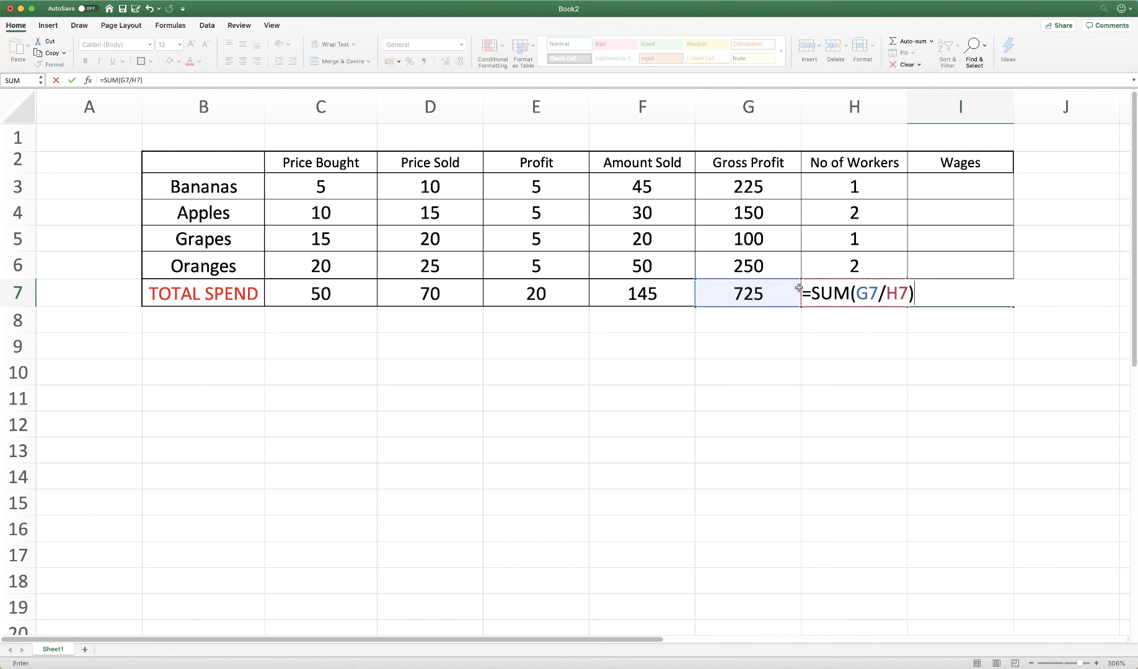
key("Return")
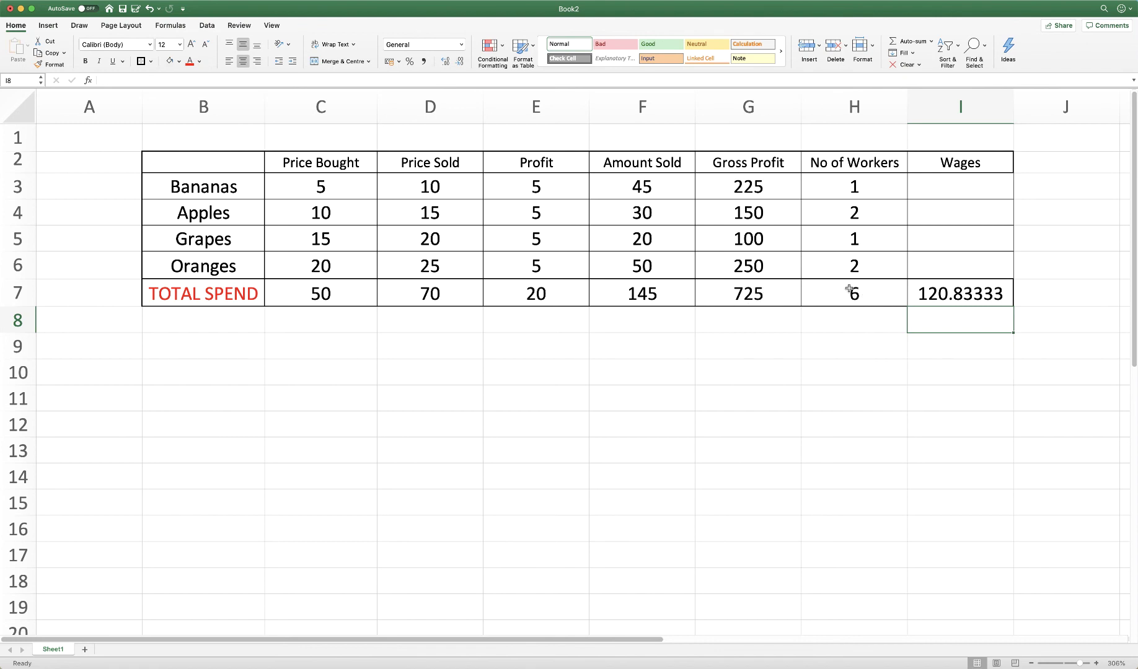
Enter =SUM(G3/H3) in I3 for Bananas wages of 225.
left_click(960, 186)
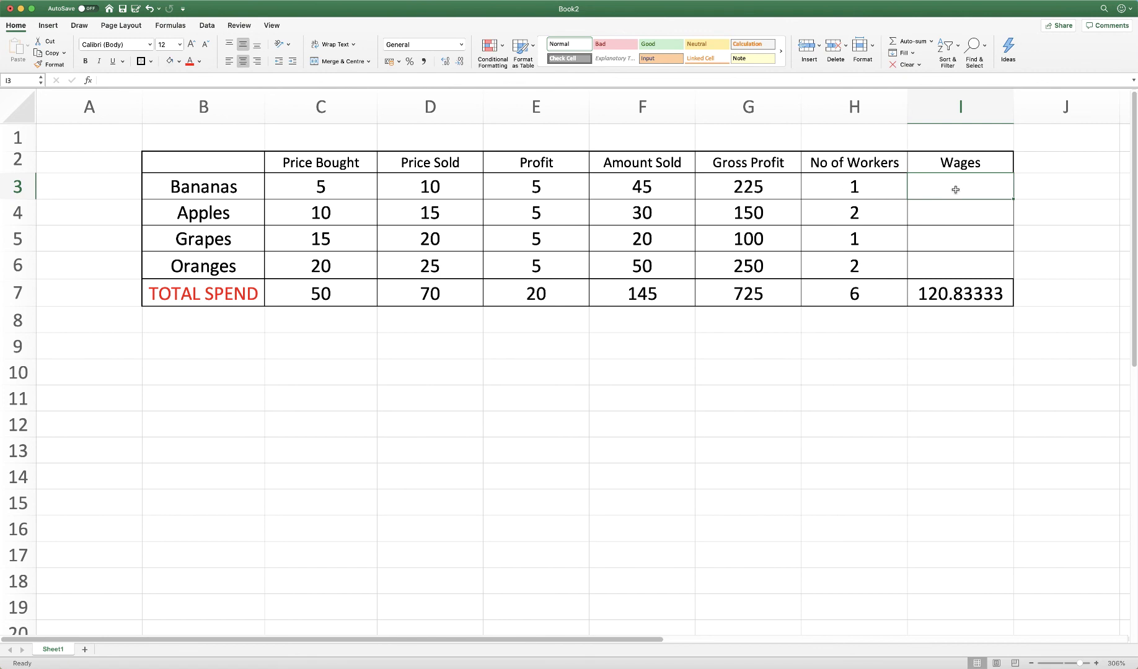
type("=SUM(")
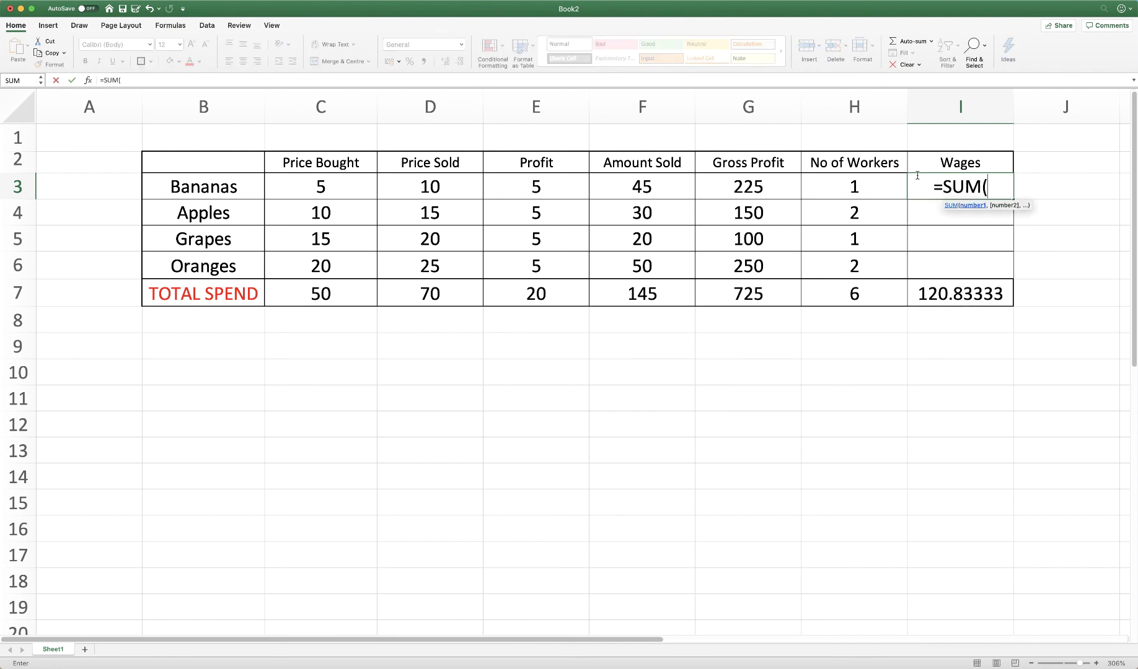
left_click(748, 187)
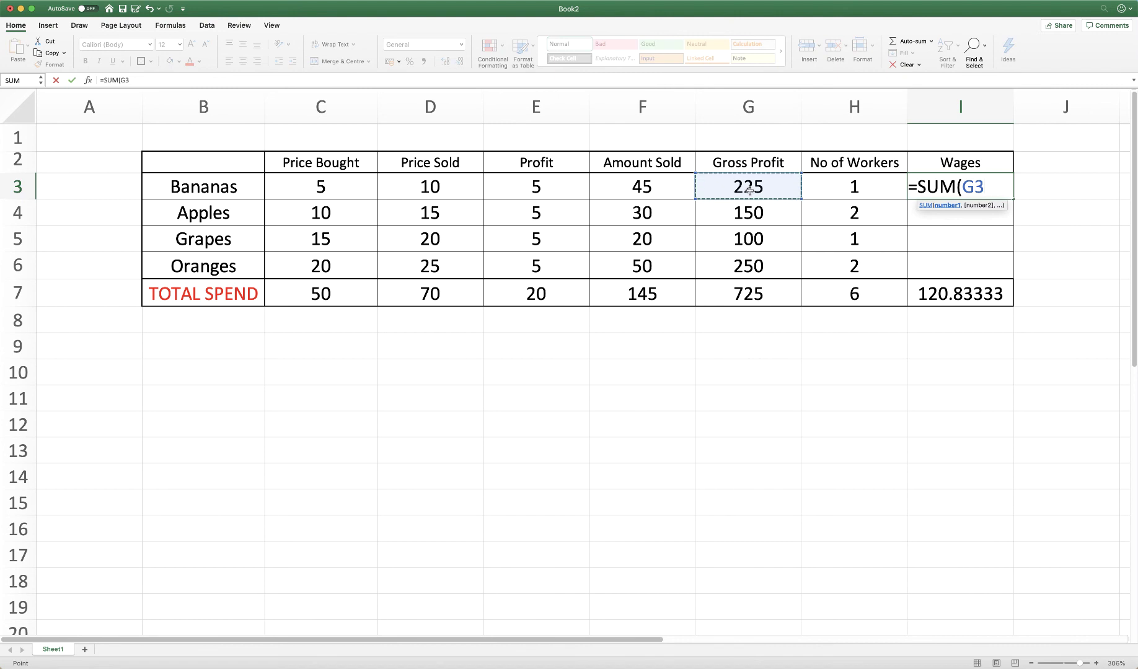
type("/")
left_click(859, 191)
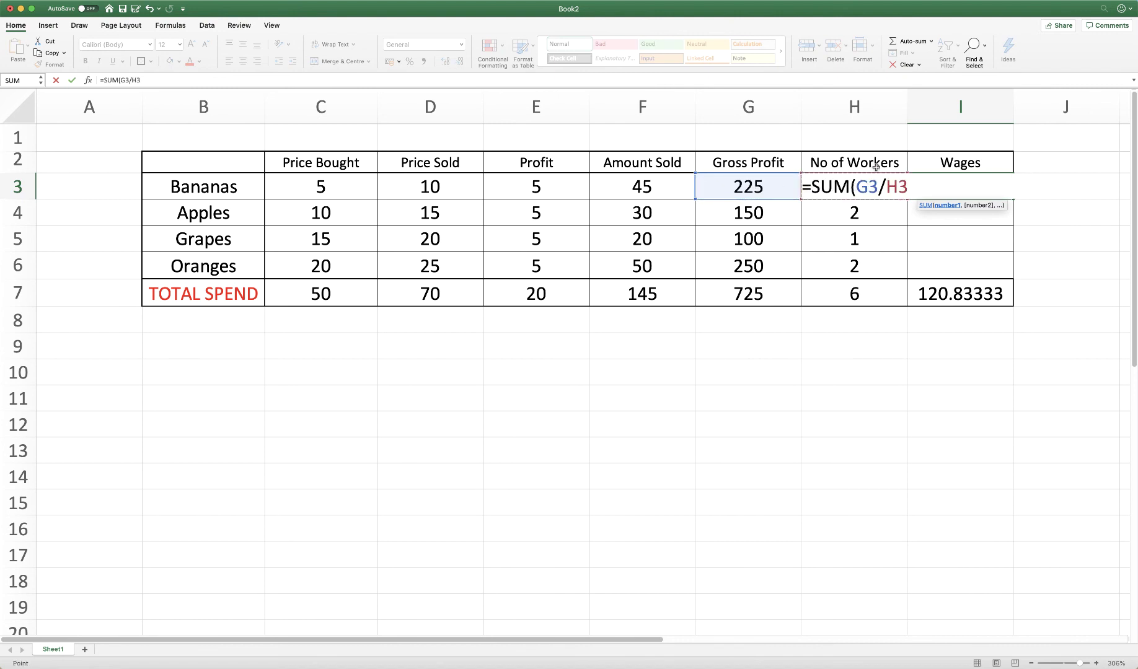
type(")")
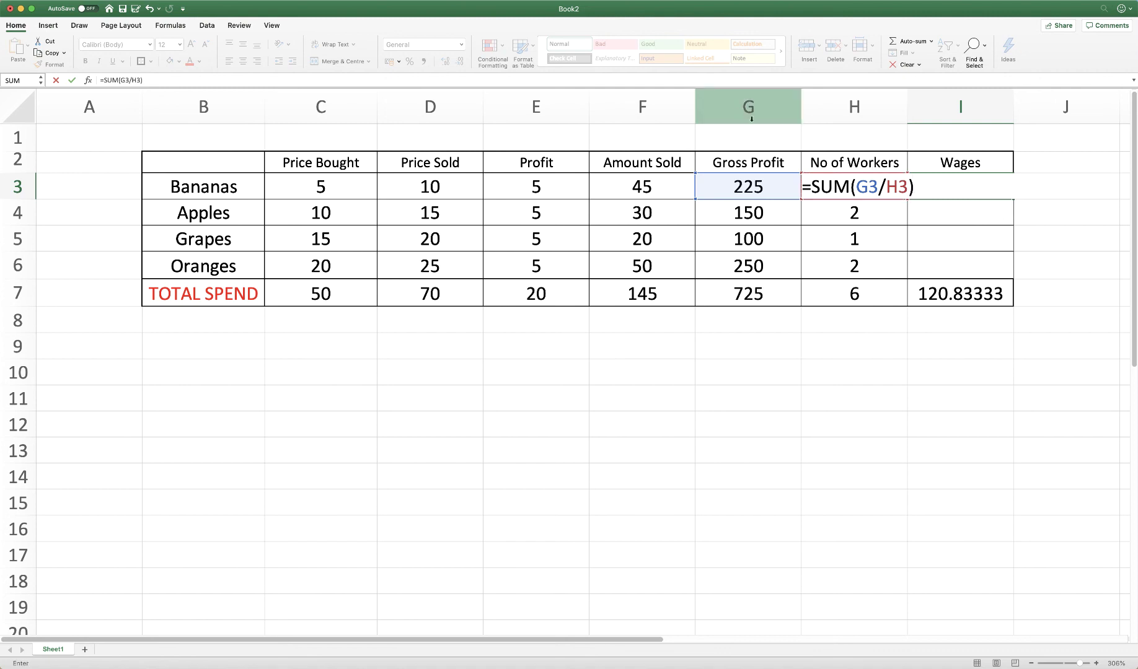
key("Return")
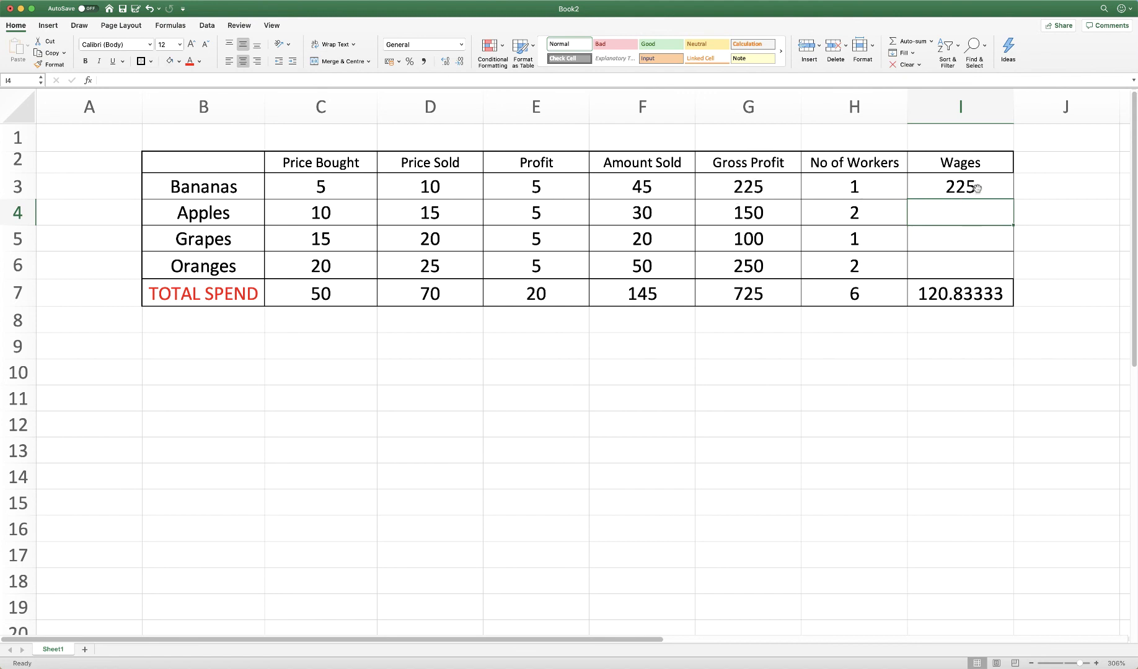
Copy the I3 wages formula down to I6, showing 75, 100 and 125.
left_click(956, 186)
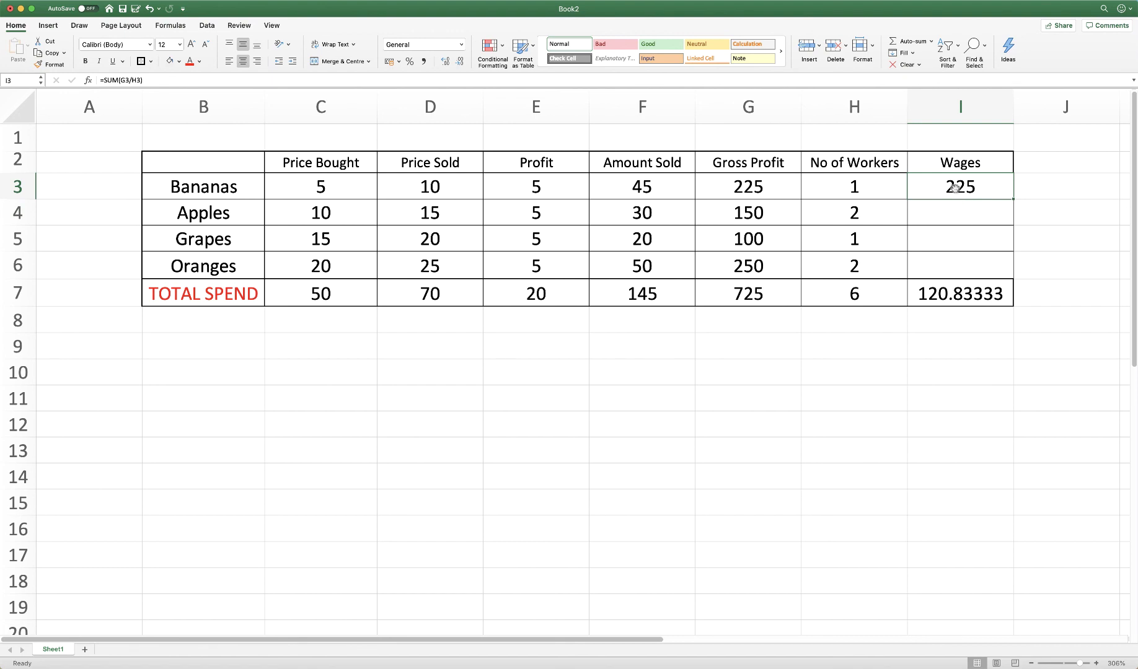
left_click(52, 53)
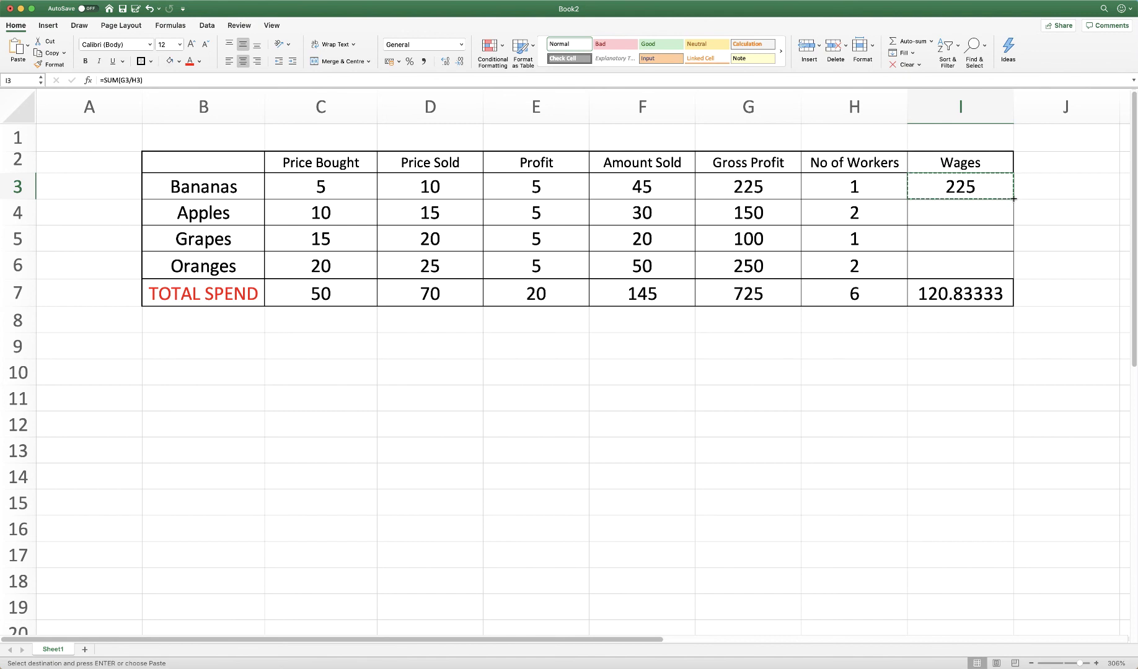
left_click_drag(1014, 199, 1008, 270)
left_click(957, 215)
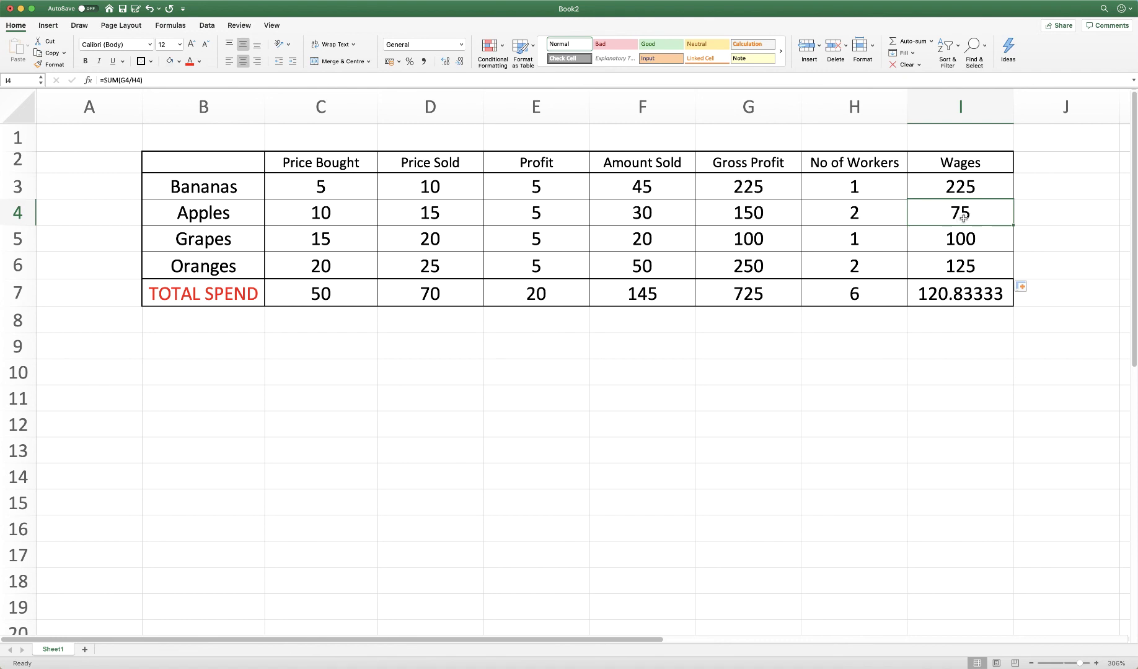
Set Bananas workers in H3 to 2, making wages 112.5 and I7 103.57143.
left_click(956, 299)
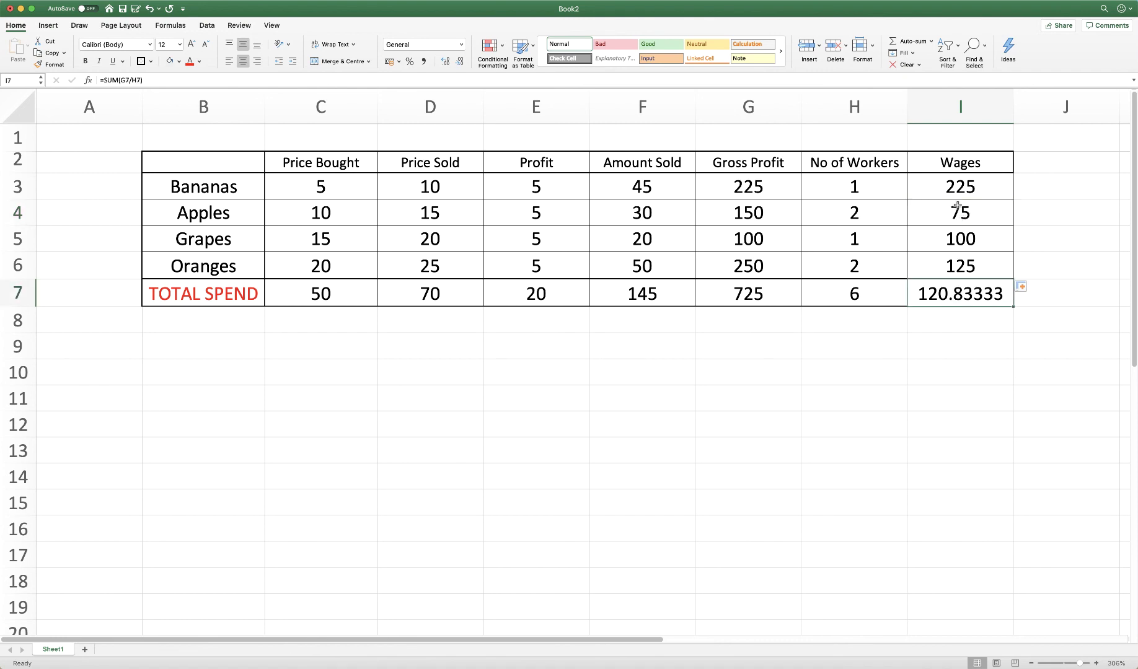
left_click(855, 186)
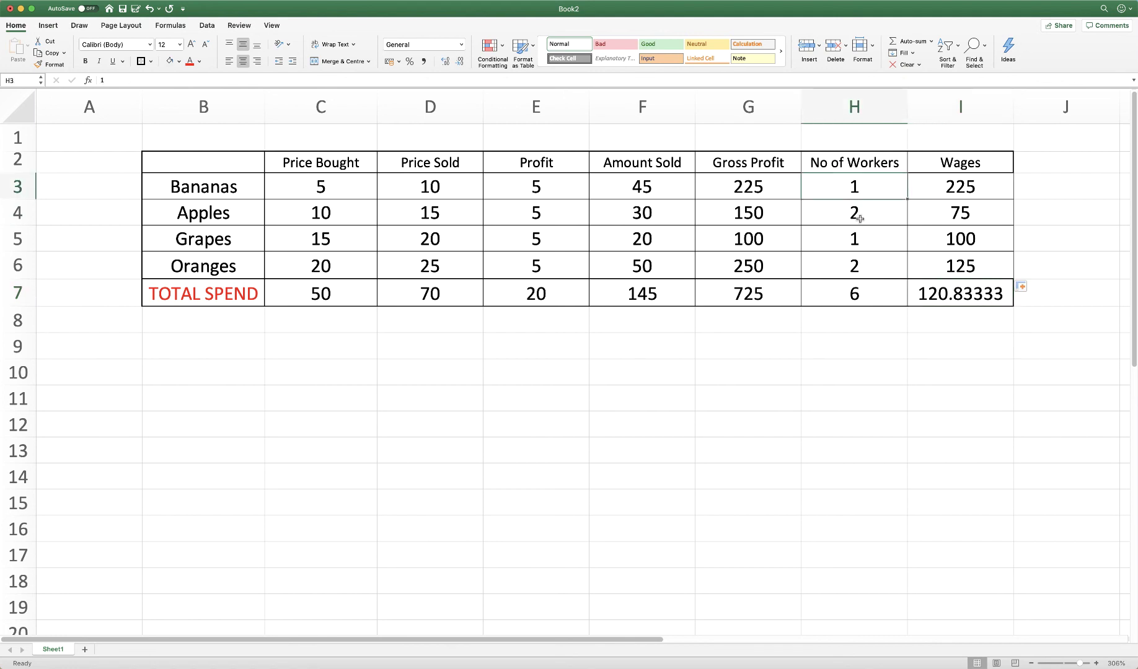
type("2")
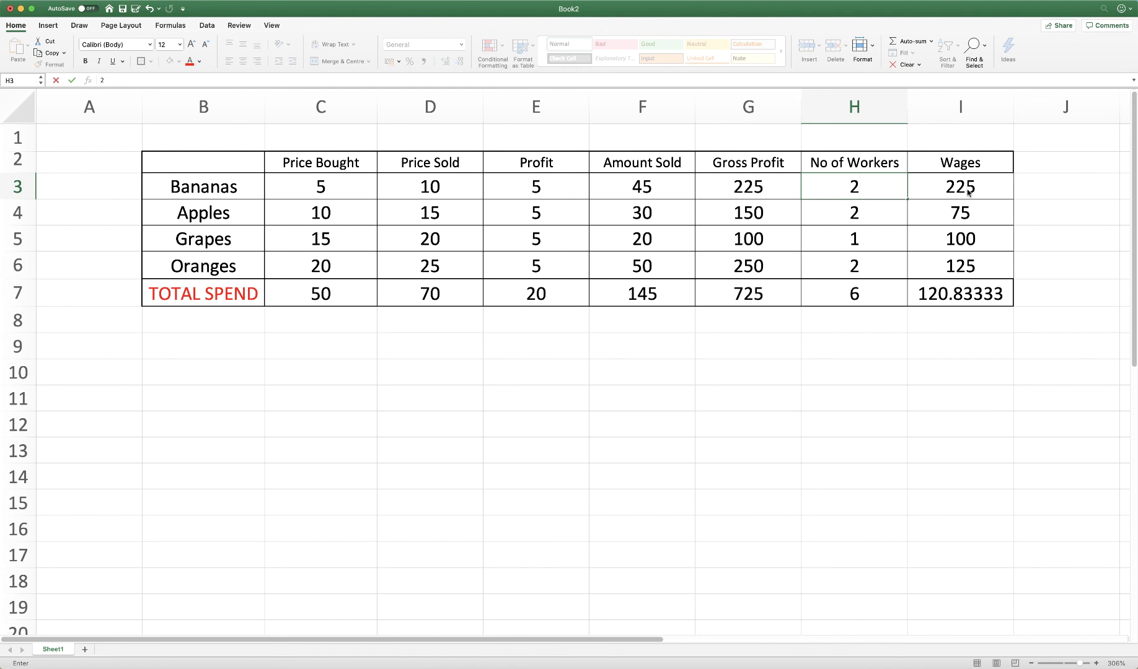
key("Return")
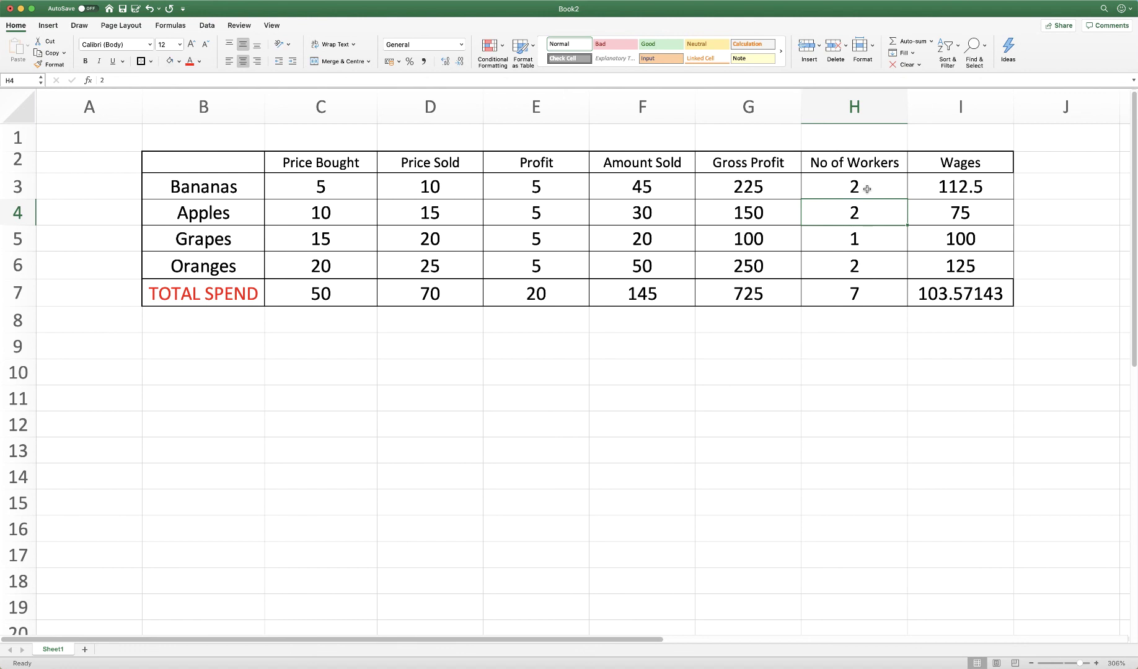
left_click(911, 301)
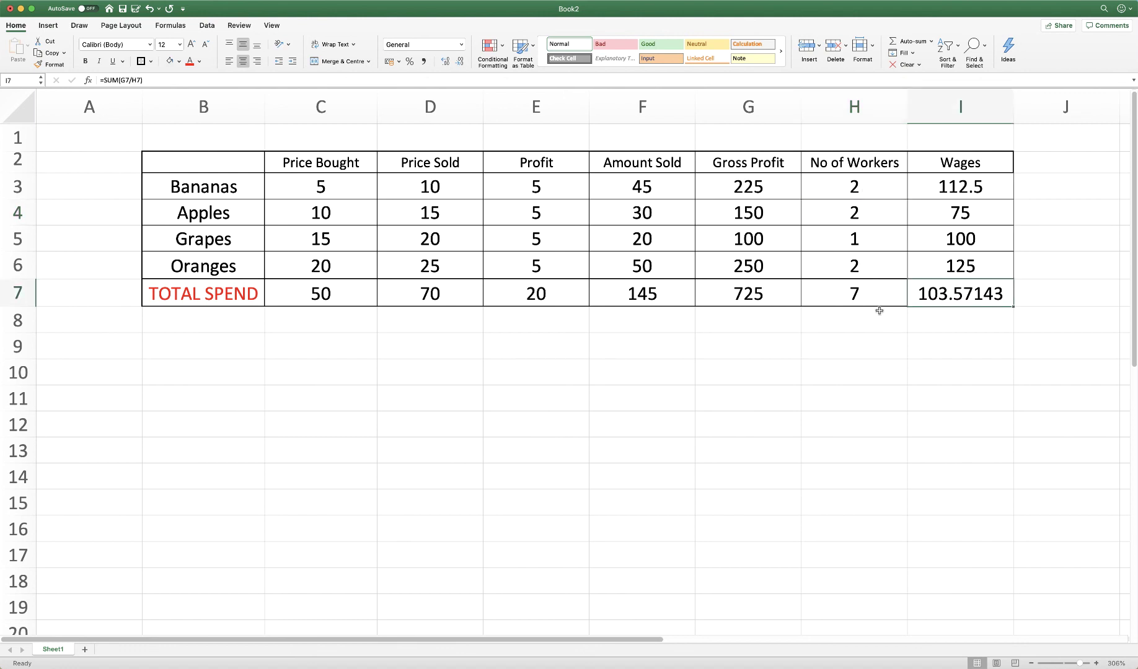